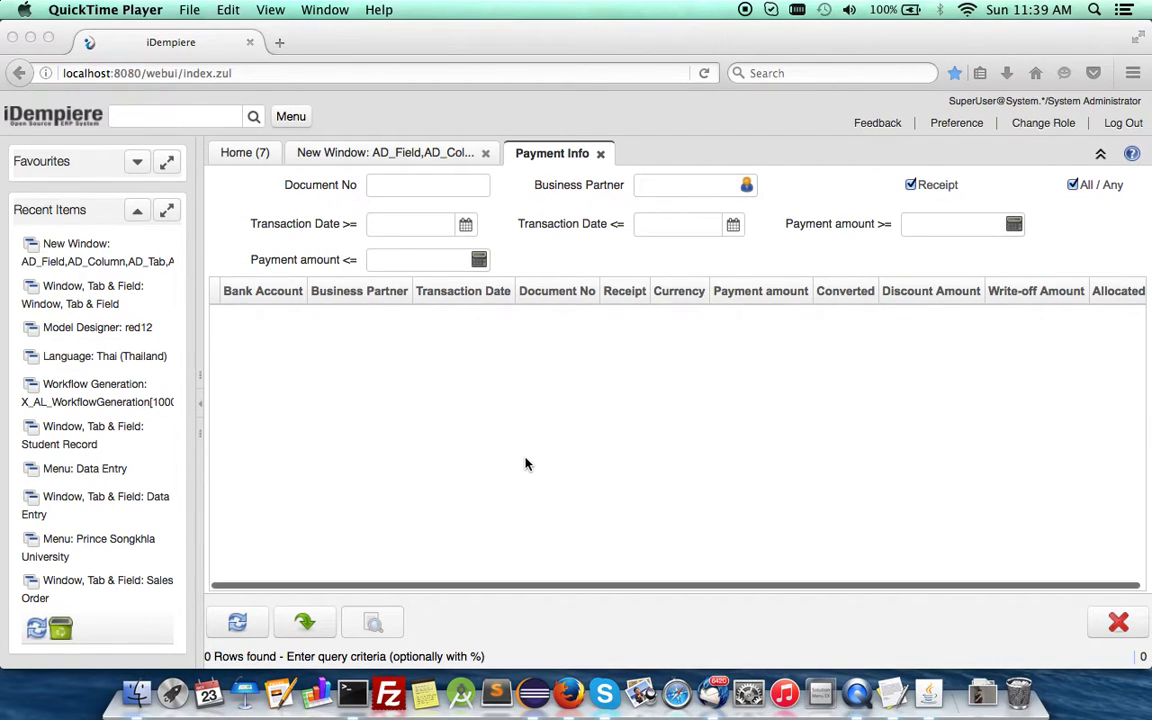
Check the New Window and Payment Info tabs in Firefox, then return to the Home dashboard
{"action": "left_click", "coordinate": [344, 158]}
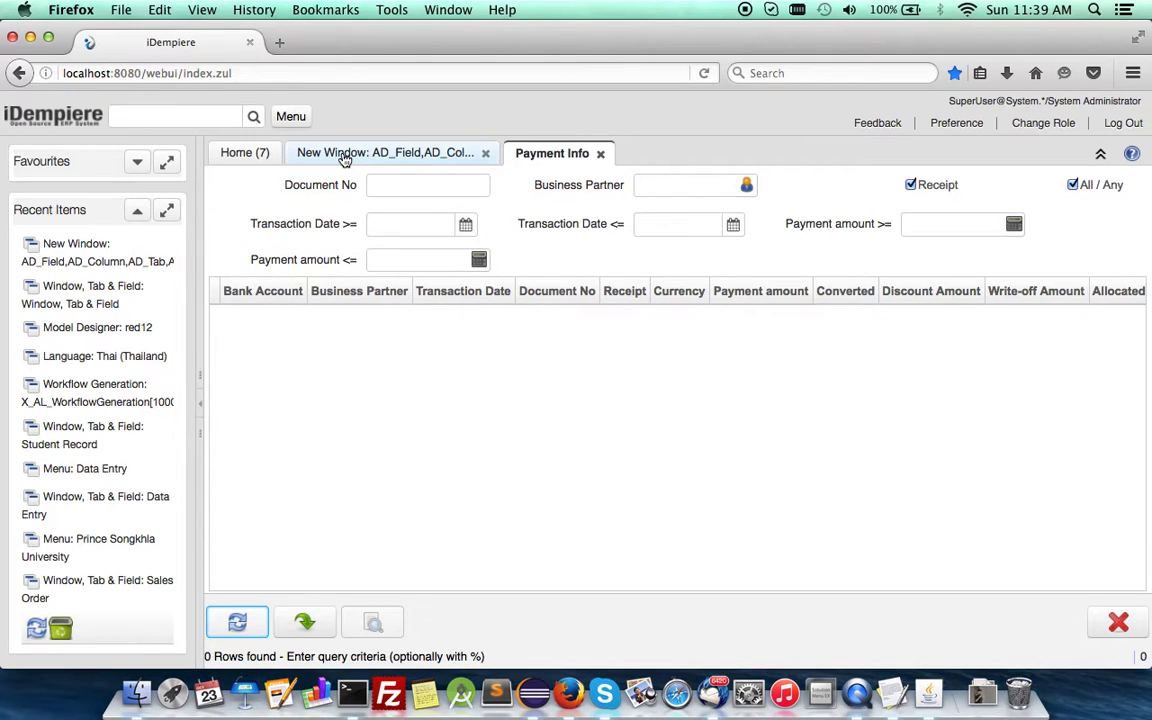
{"action": "left_click", "coordinate": [344, 155]}
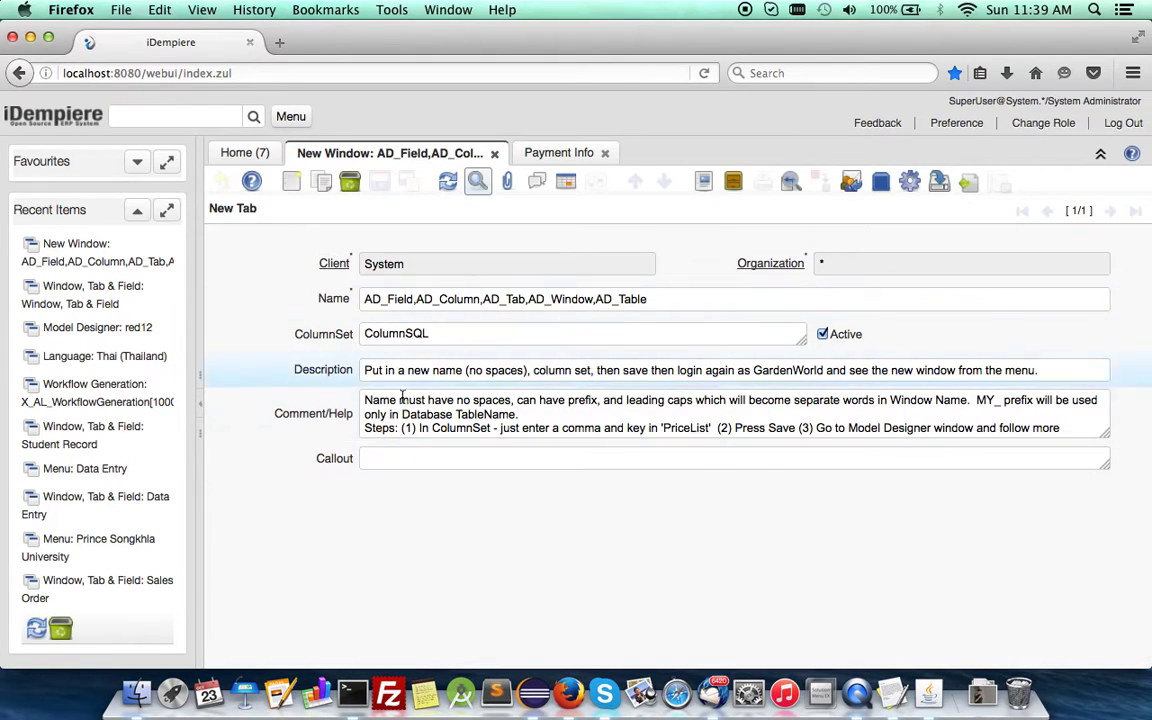
{"action": "left_click", "coordinate": [556, 155]}
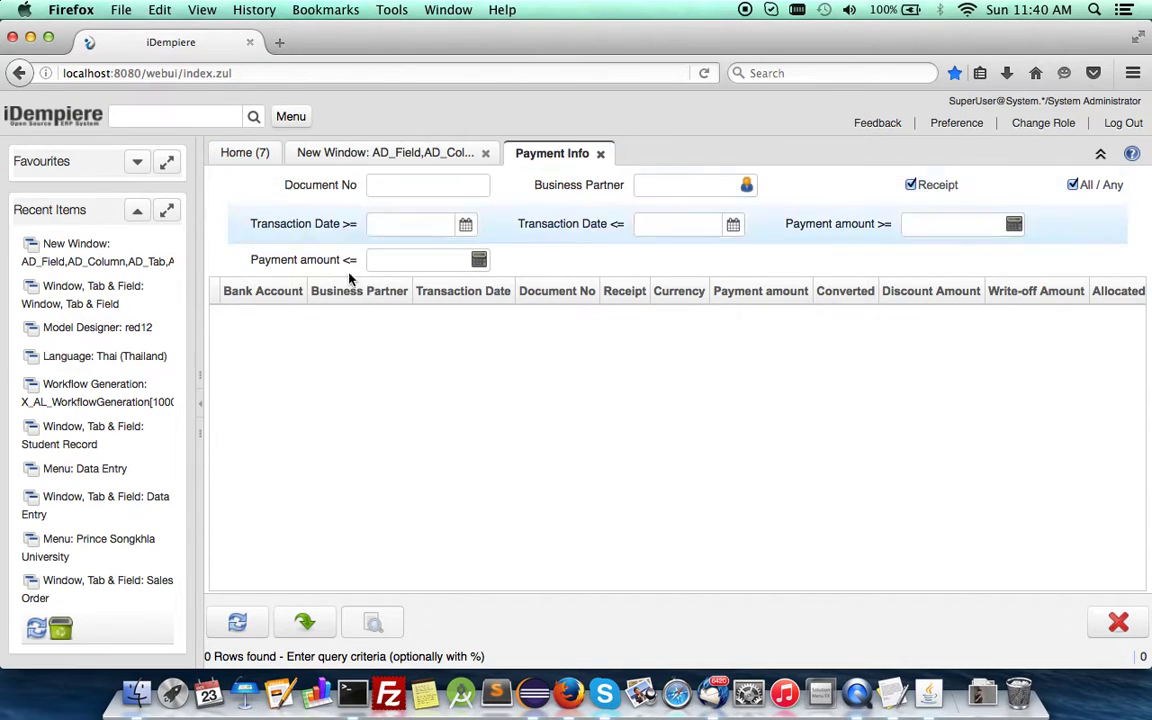
{"action": "left_click", "coordinate": [241, 155]}
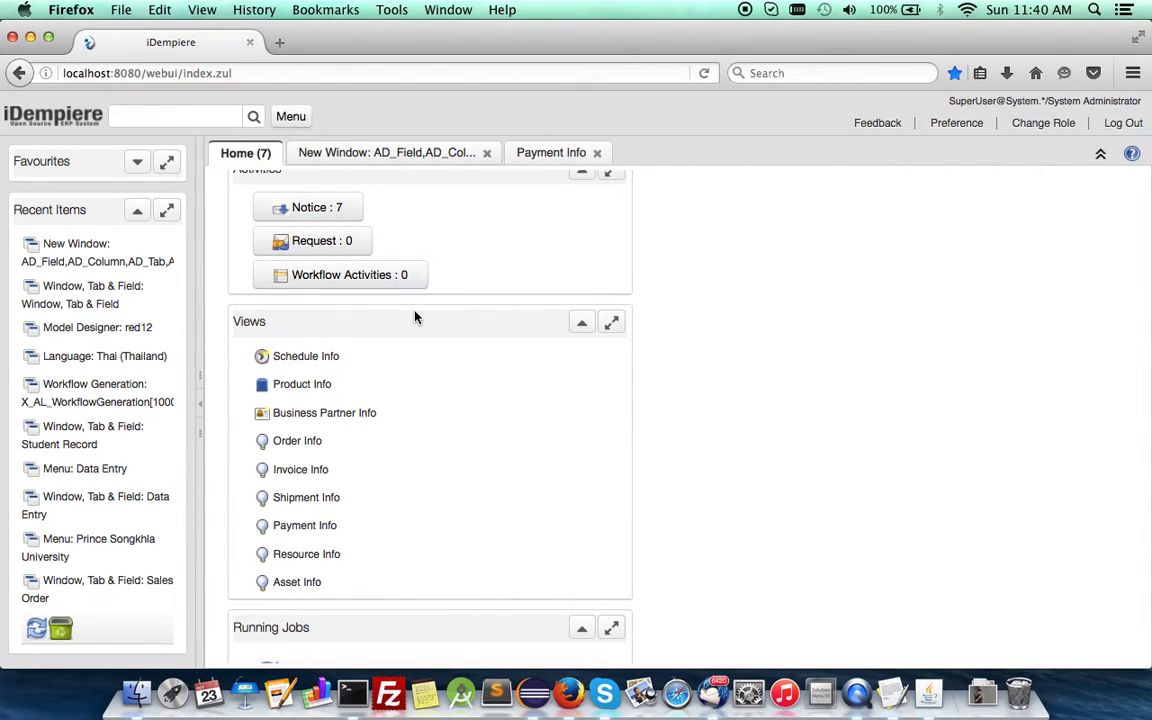
Review the New Window record's Name table list, ColumnSQL column set and Comment/Help
{"action": "left_click", "coordinate": [358, 155]}
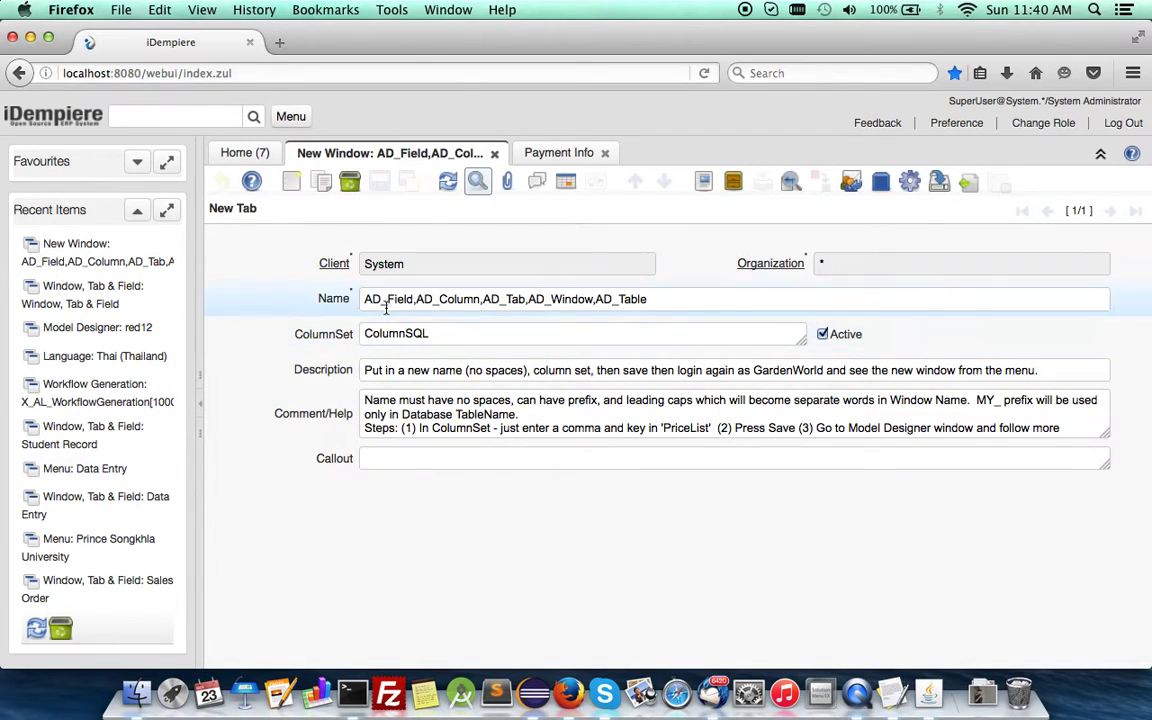
{"action": "mouse_move", "coordinate": [366, 305]}
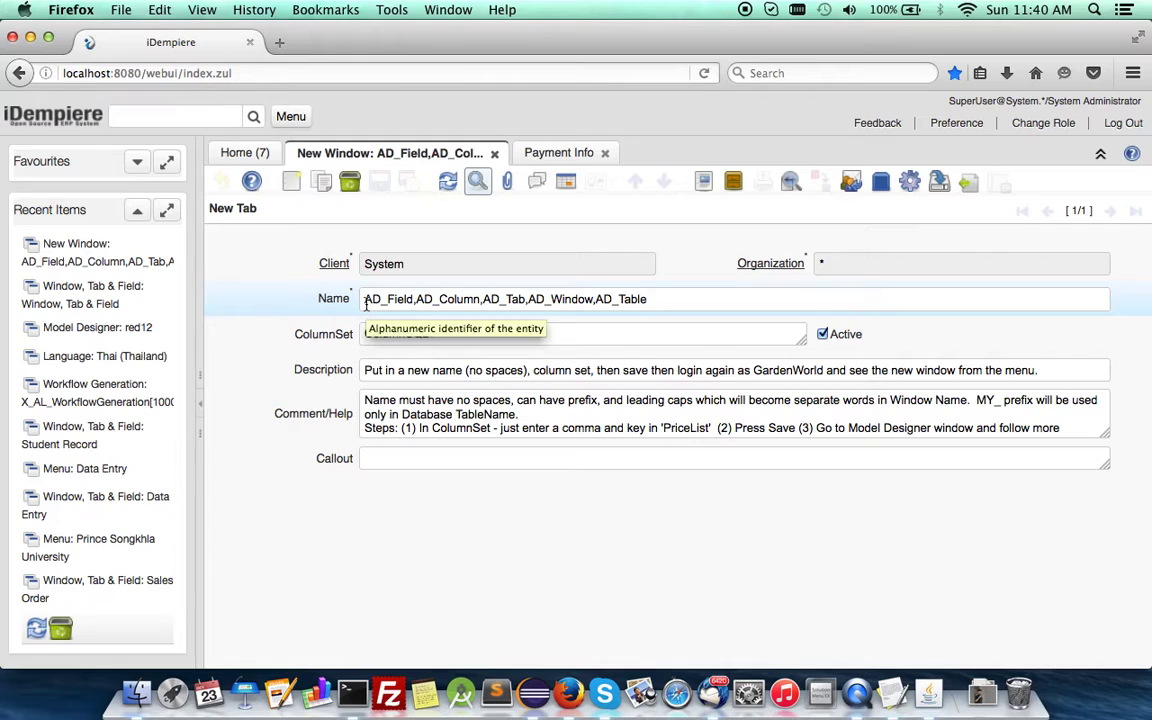
{"action": "mouse_move", "coordinate": [366, 303]}
{"action": "left_mouse_down"}
{"action": "mouse_move", "coordinate": [647, 299]}
{"action": "mouse_move", "coordinate": [320, 287]}
{"action": "left_mouse_up"}
{"action": "left_click", "coordinate": [663, 302]}
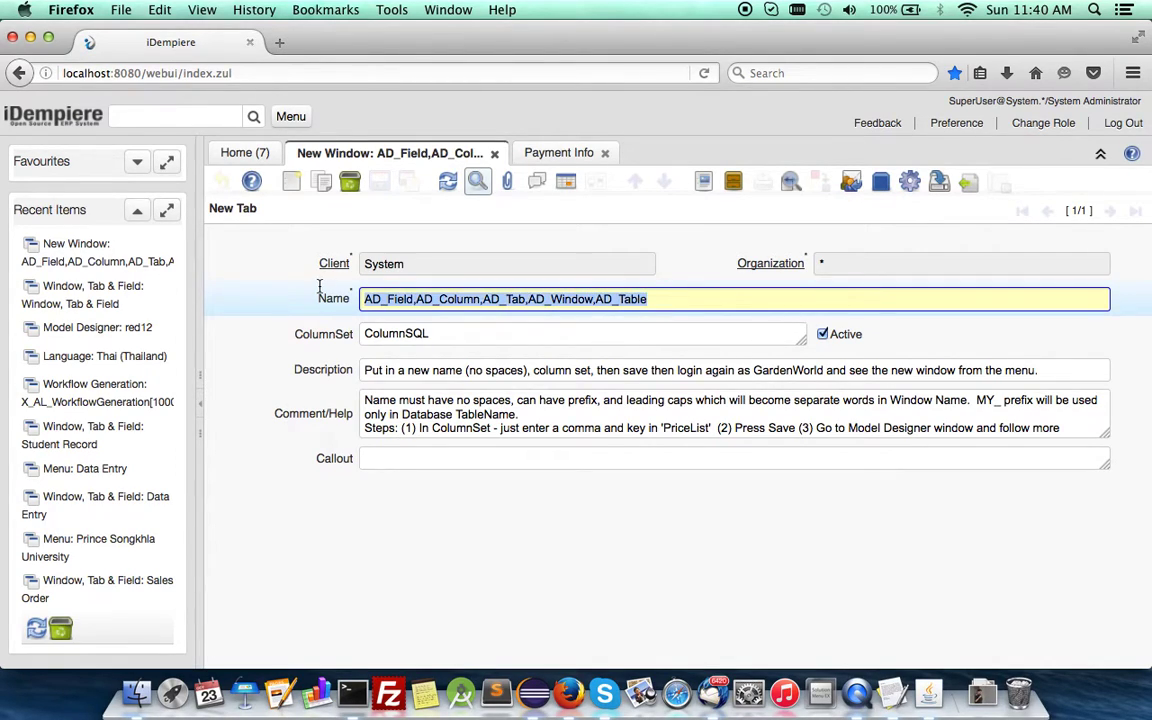
{"action": "key", "text": "Left"}
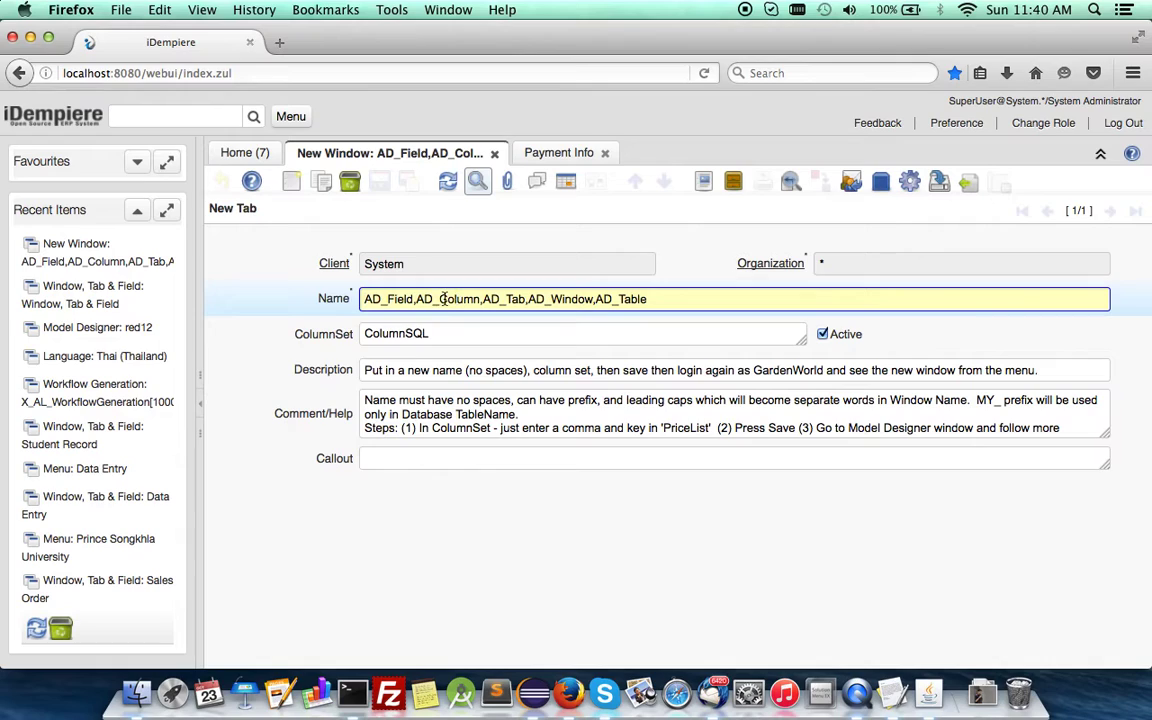
{"action": "double_click", "coordinate": [448, 298]}
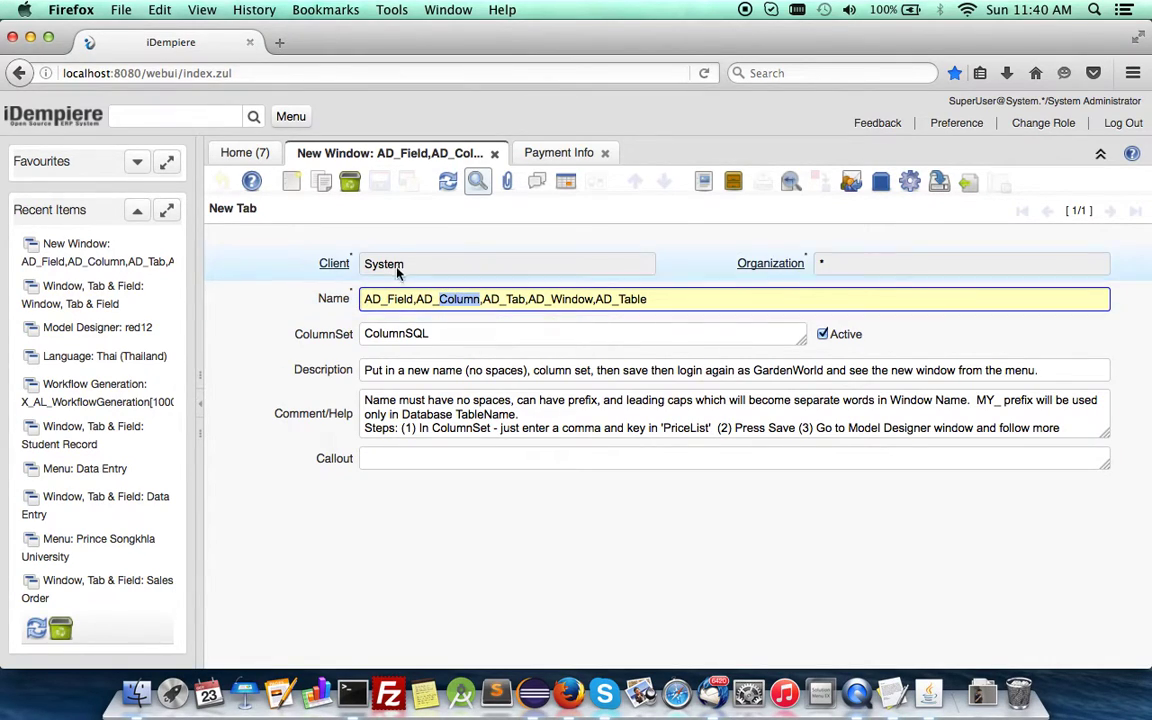
{"action": "double_click", "coordinate": [622, 298]}
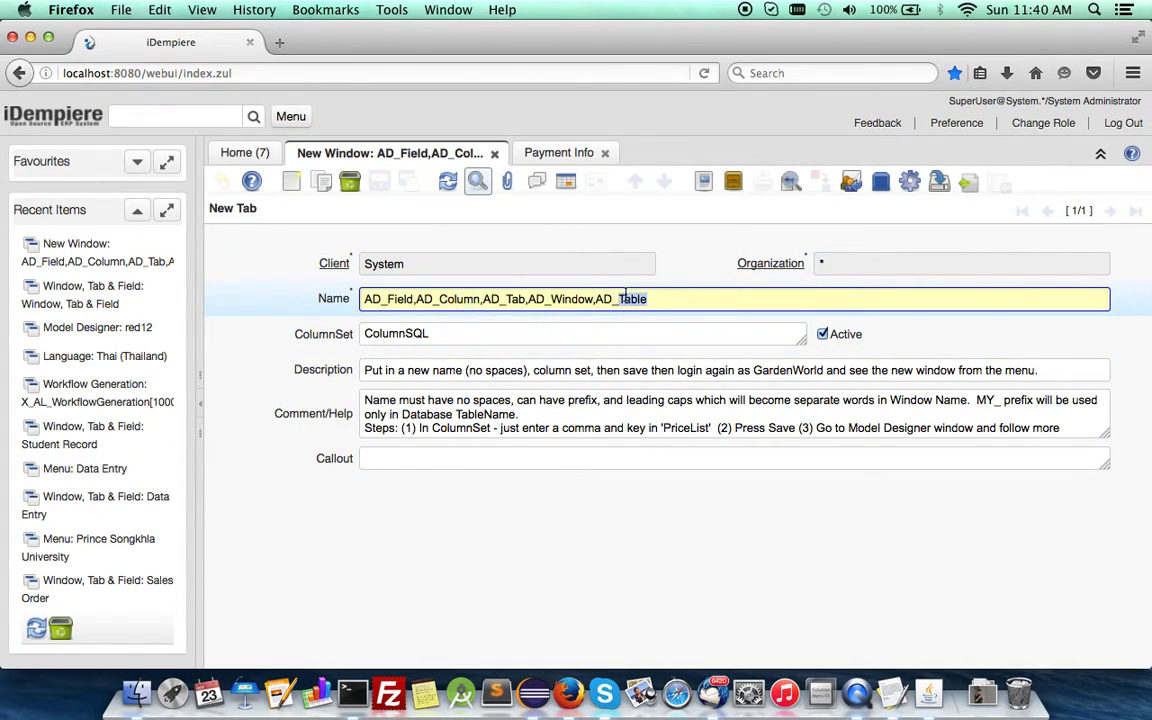
{"action": "double_click", "coordinate": [448, 300]}
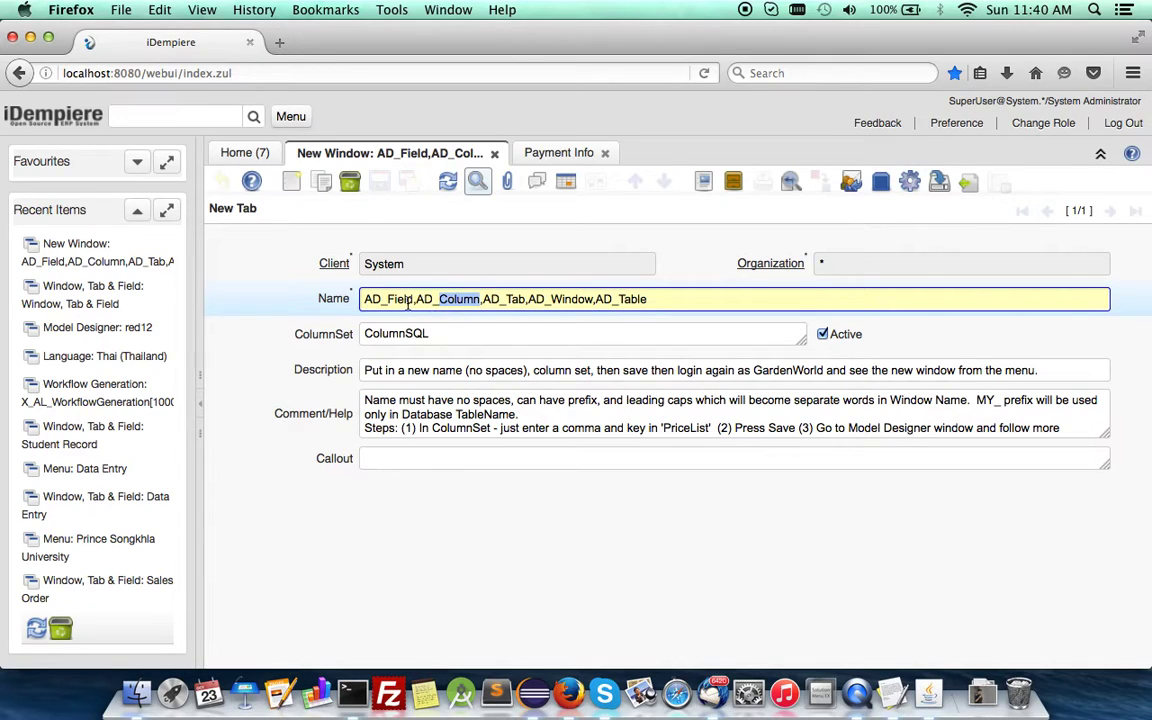
{"action": "double_click", "coordinate": [517, 299]}
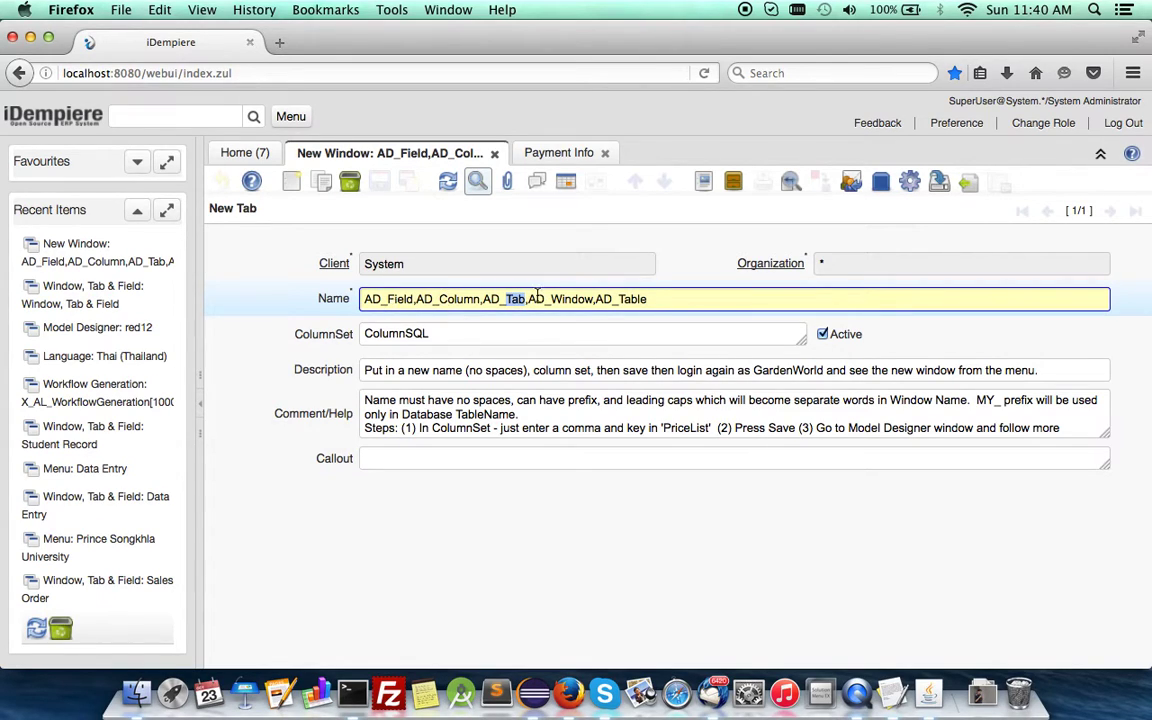
{"action": "double_click", "coordinate": [562, 298]}
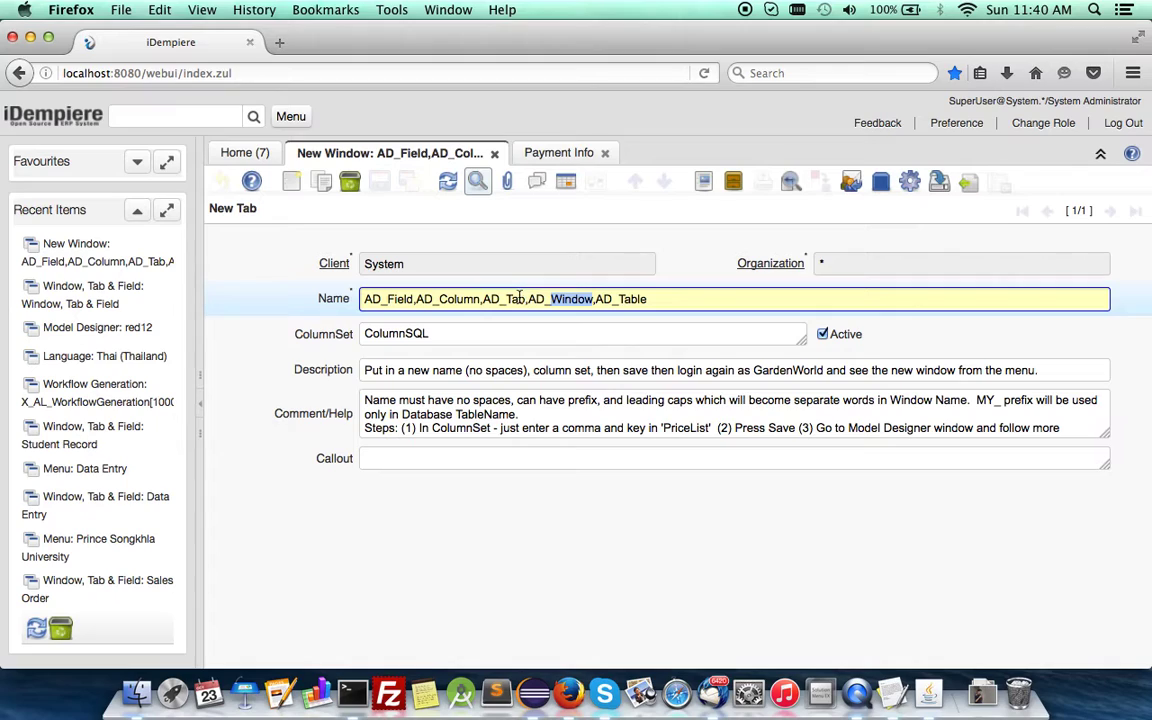
{"action": "double_click", "coordinate": [633, 299]}
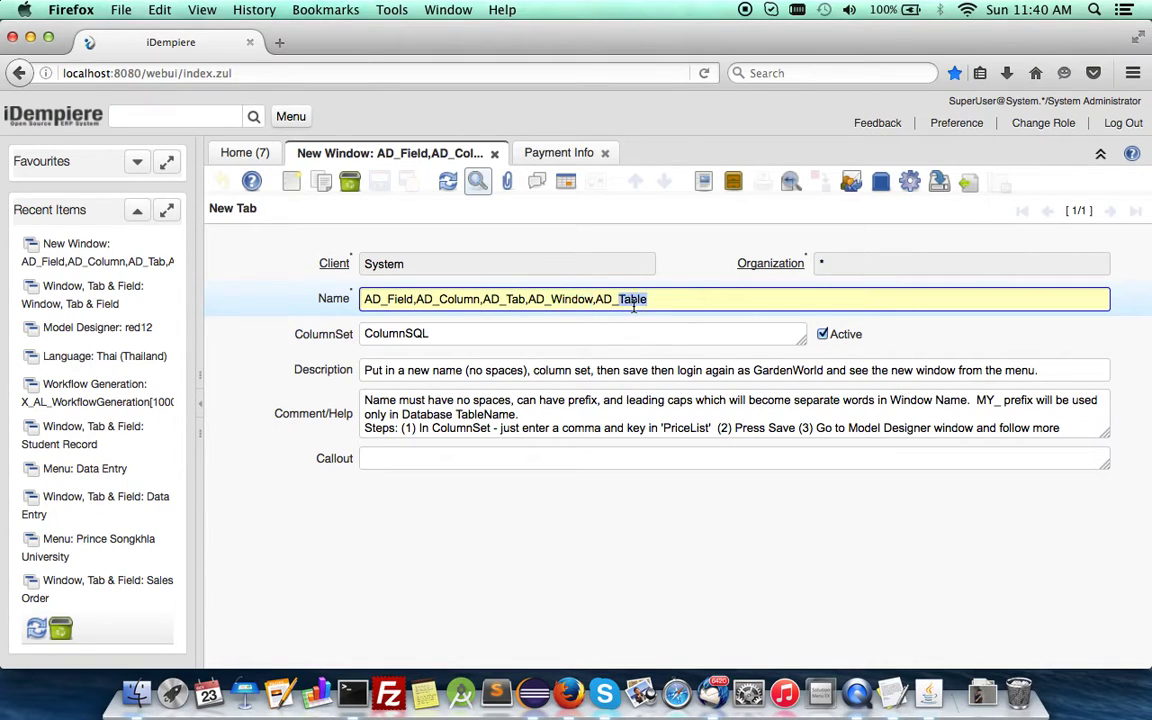
{"action": "left_click", "coordinate": [437, 333]}
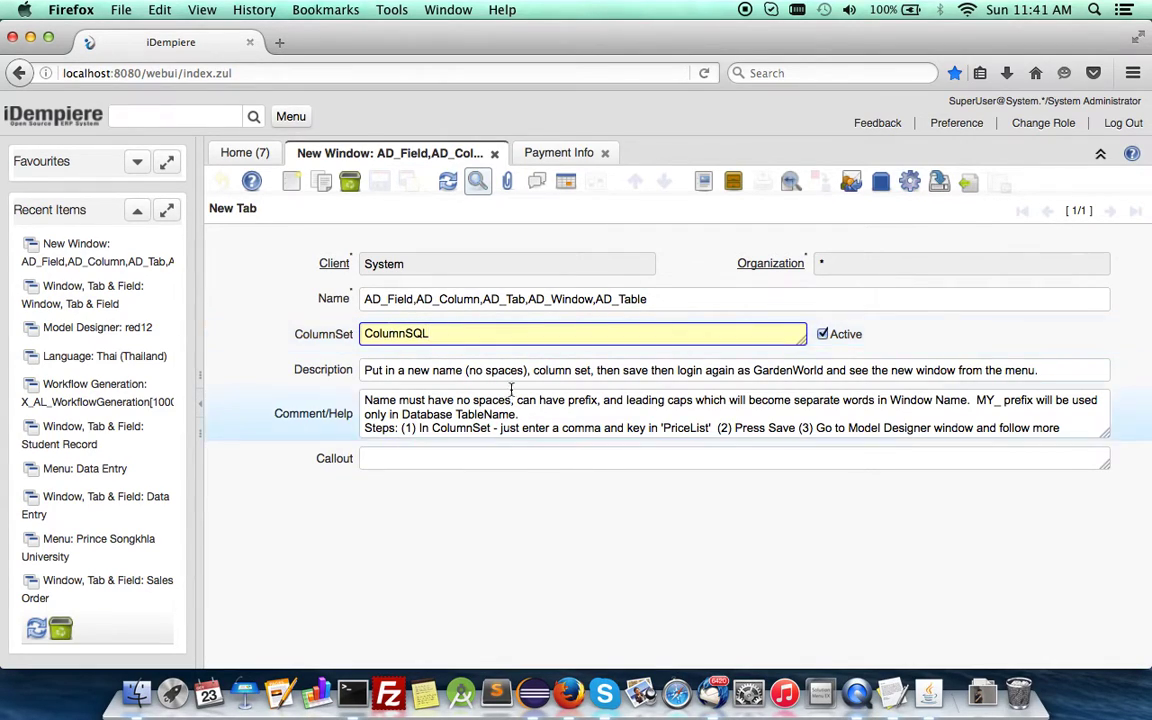
{"action": "left_click", "coordinate": [540, 409]}
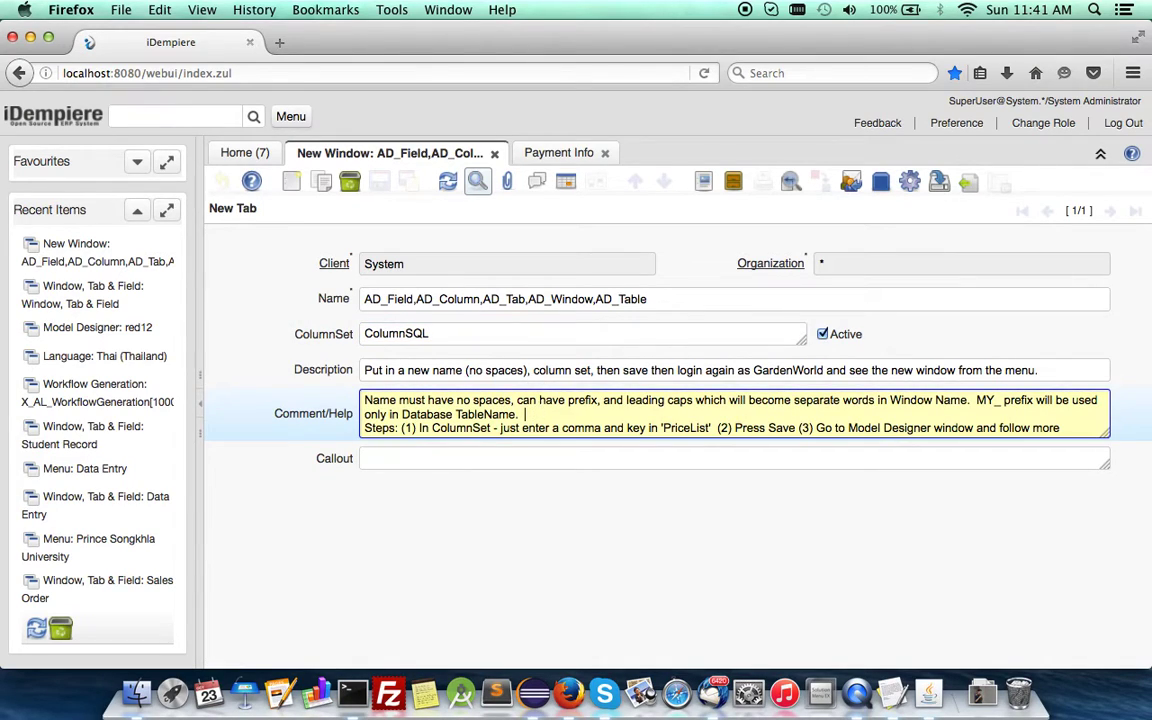
{"action": "left_click", "coordinate": [496, 336]}
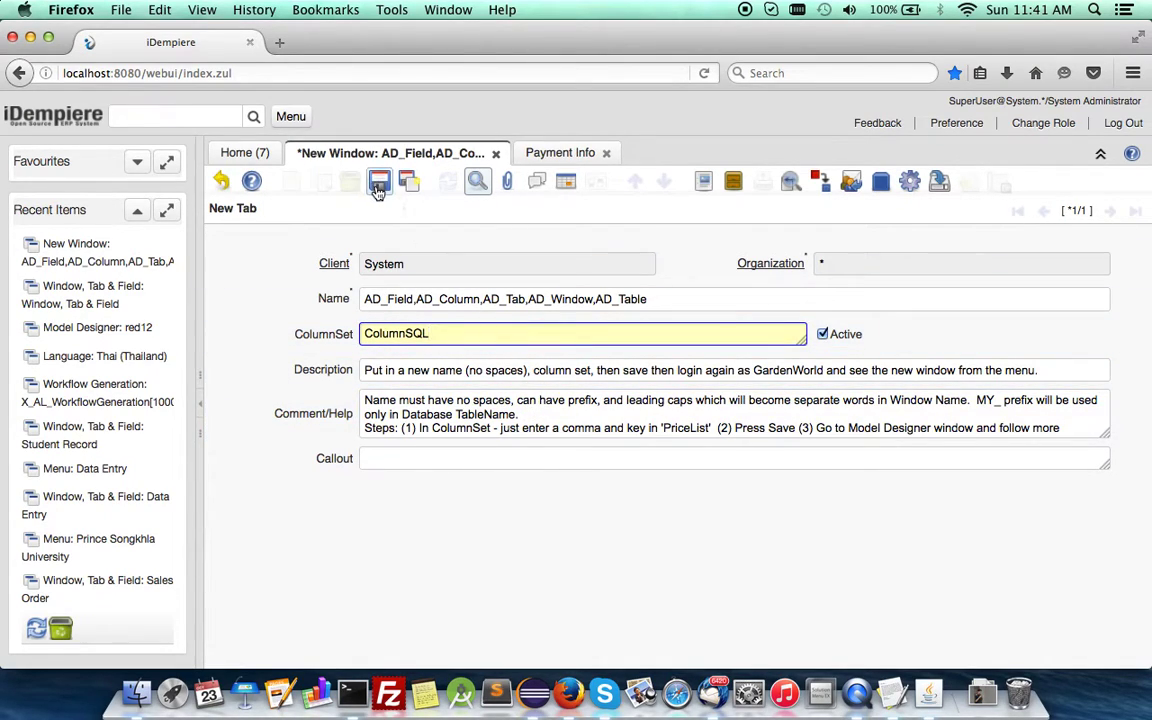
Save the New Window record and resume the server past the Eclipse breakpoint
{"action": "left_click", "coordinate": [245, 154]}
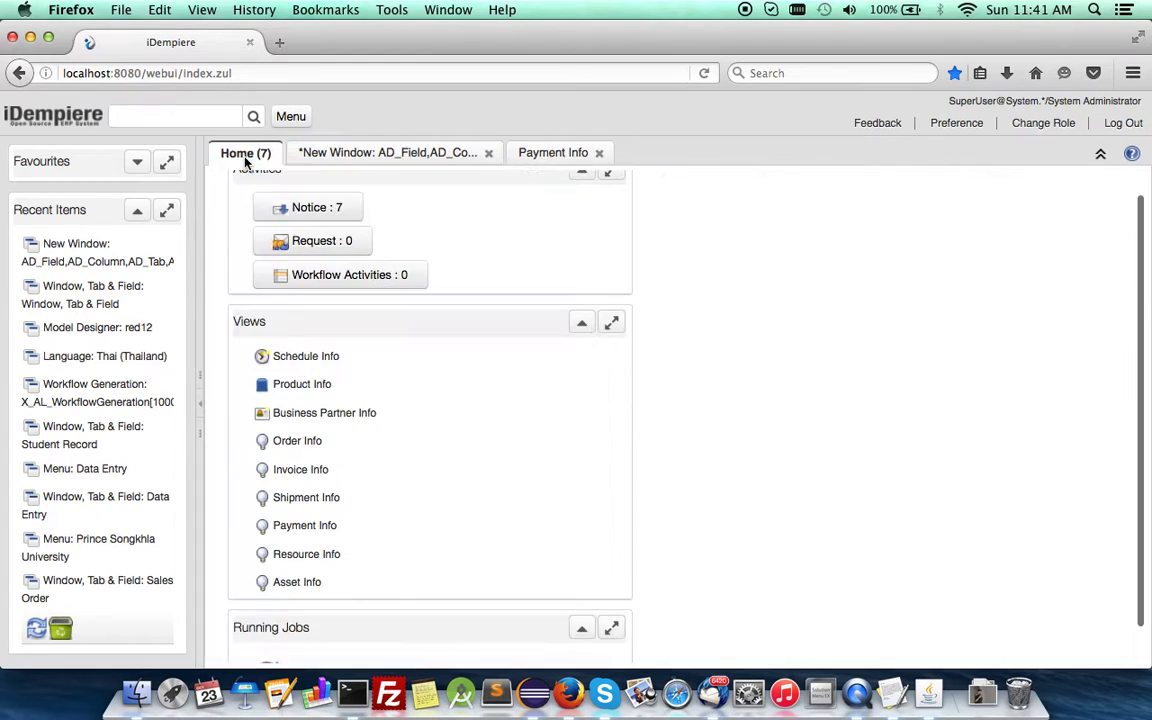
{"action": "left_click", "coordinate": [352, 153]}
{"action": "left_click", "coordinate": [380, 184]}
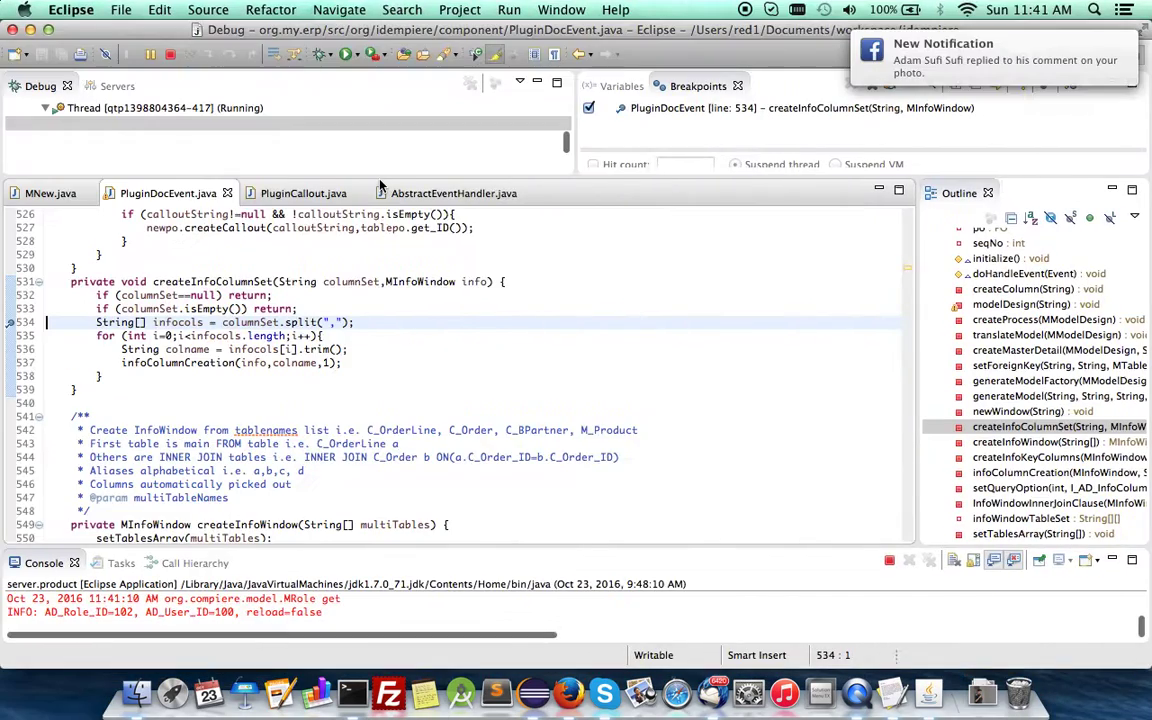
{"action": "left_click", "coordinate": [130, 53]}
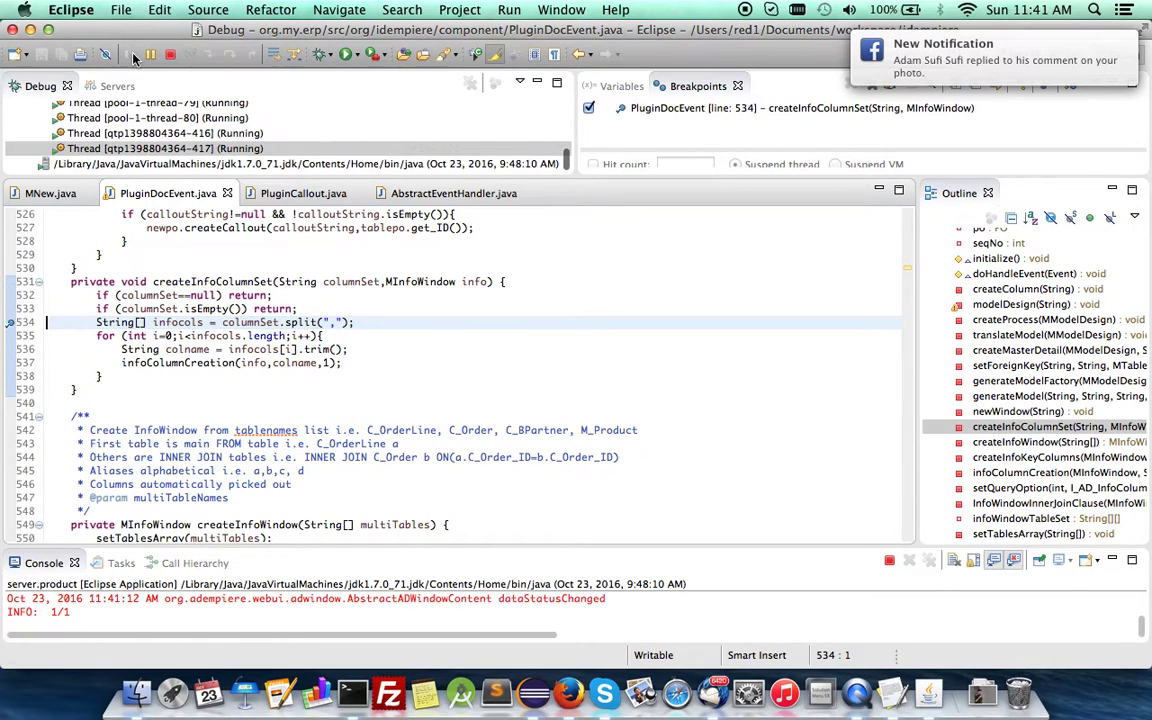
{"action": "key", "text": "super+Tab"}
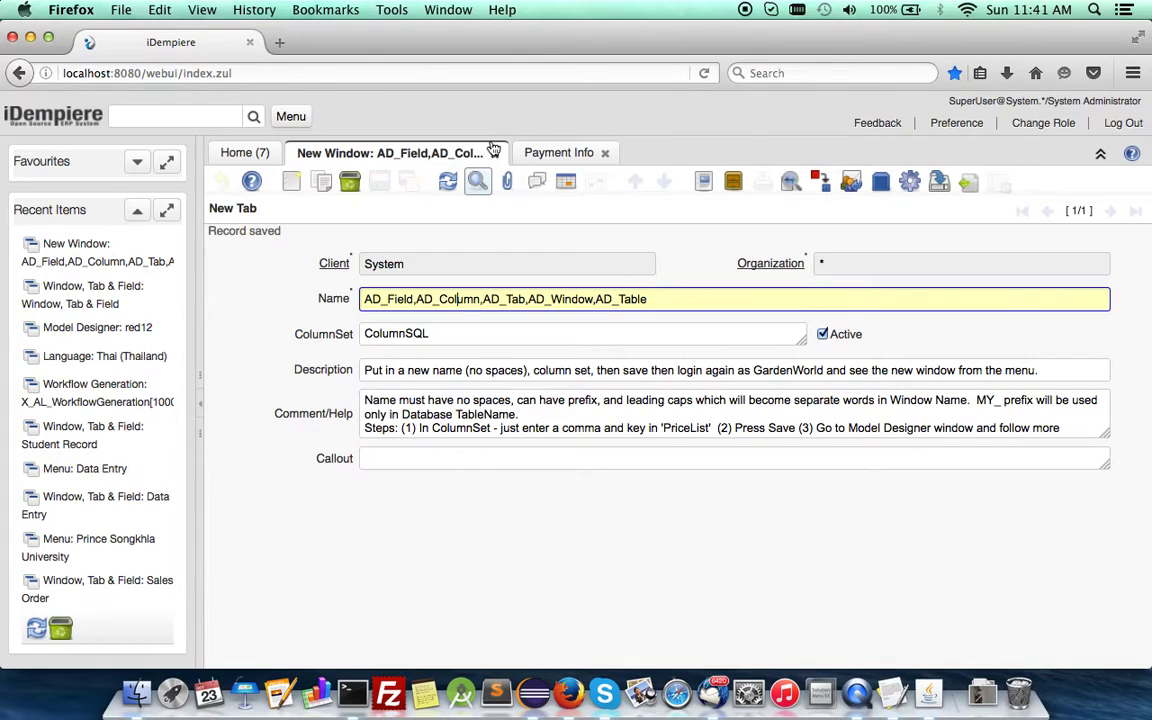
Find Info Window through an 'Info wi' menu search and inspect its Column SQL query column
{"action": "left_click", "coordinate": [143, 118]}
{"action": "type", "text": "Info wi"}
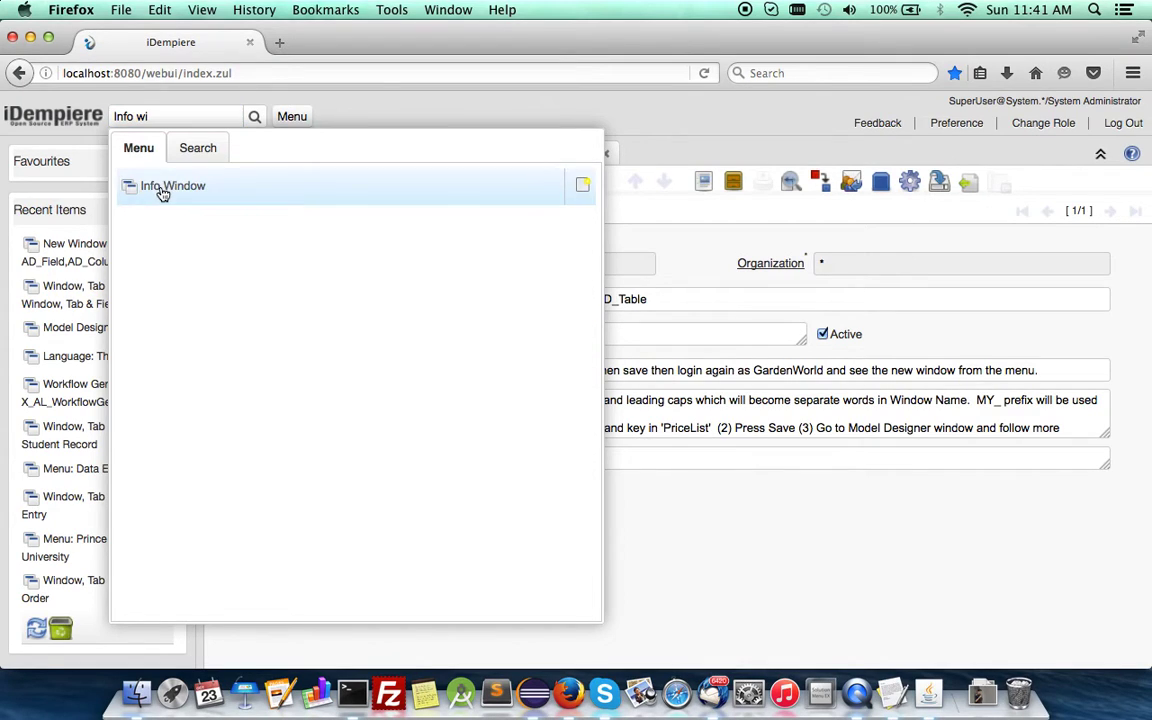
{"action": "left_click", "coordinate": [163, 191]}
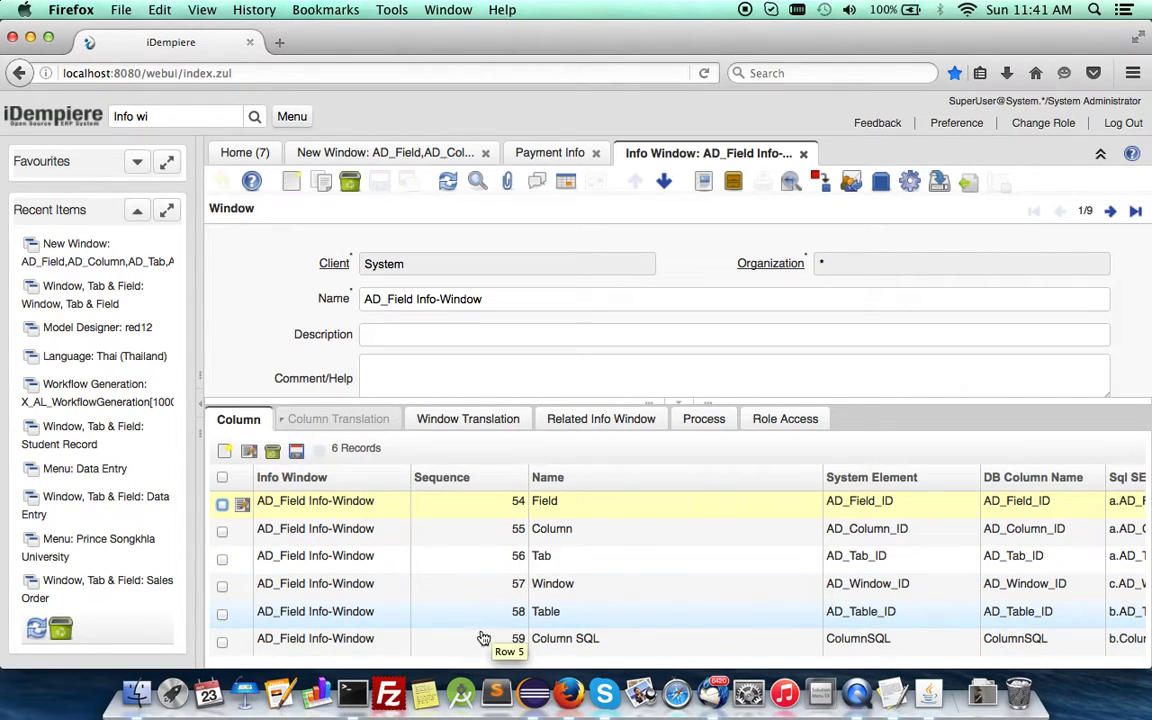
{"action": "left_click", "coordinate": [245, 641]}
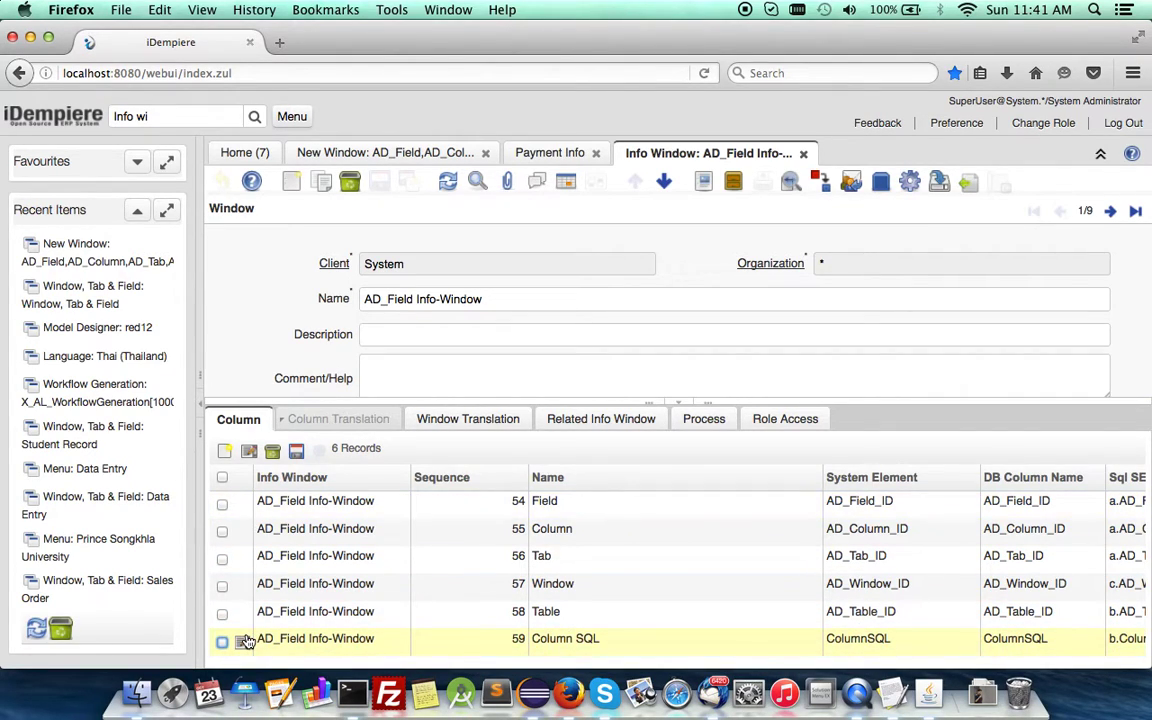
{"action": "left_click", "coordinate": [230, 150]}
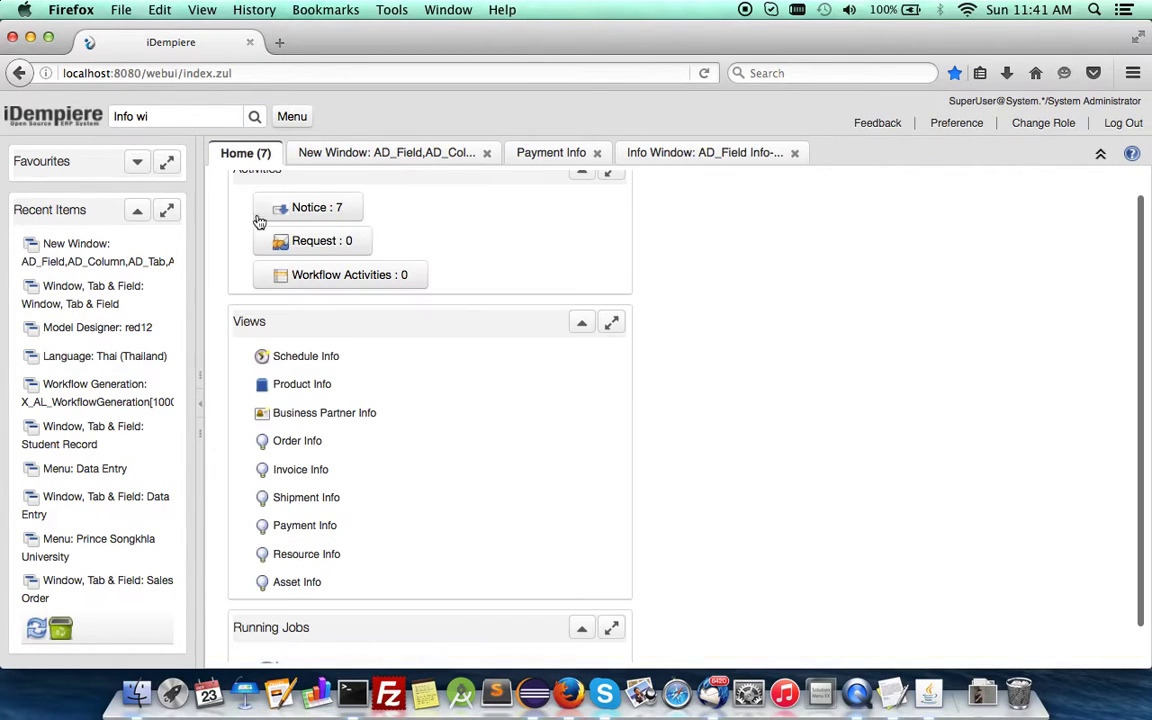
Log out, log back in, and open AD_Field Info-Window from the Views list
{"action": "left_click", "coordinate": [1122, 124]}
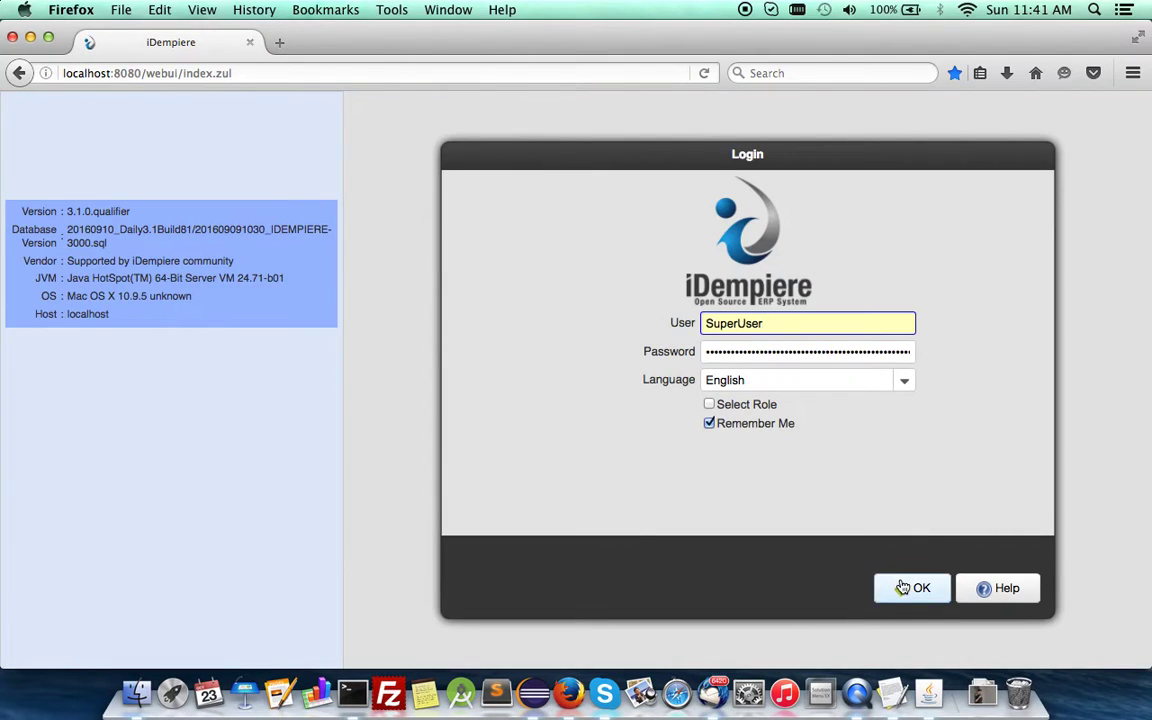
{"action": "left_click", "coordinate": [901, 587]}
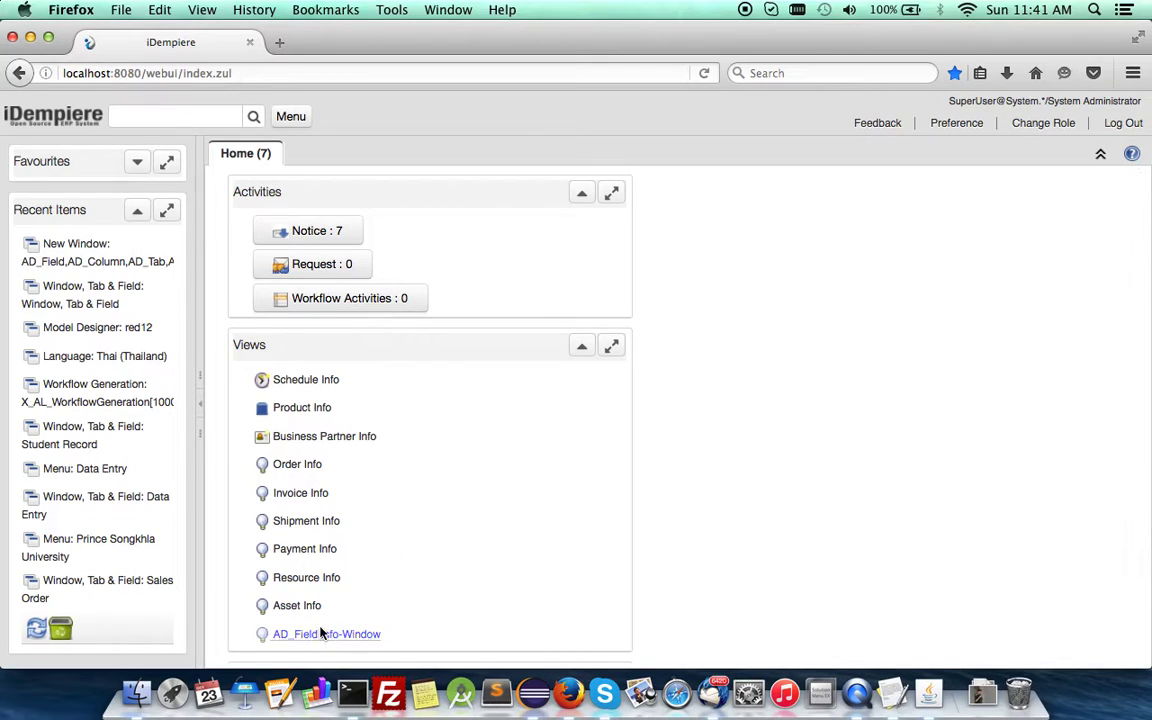
{"action": "left_click", "coordinate": [322, 634]}
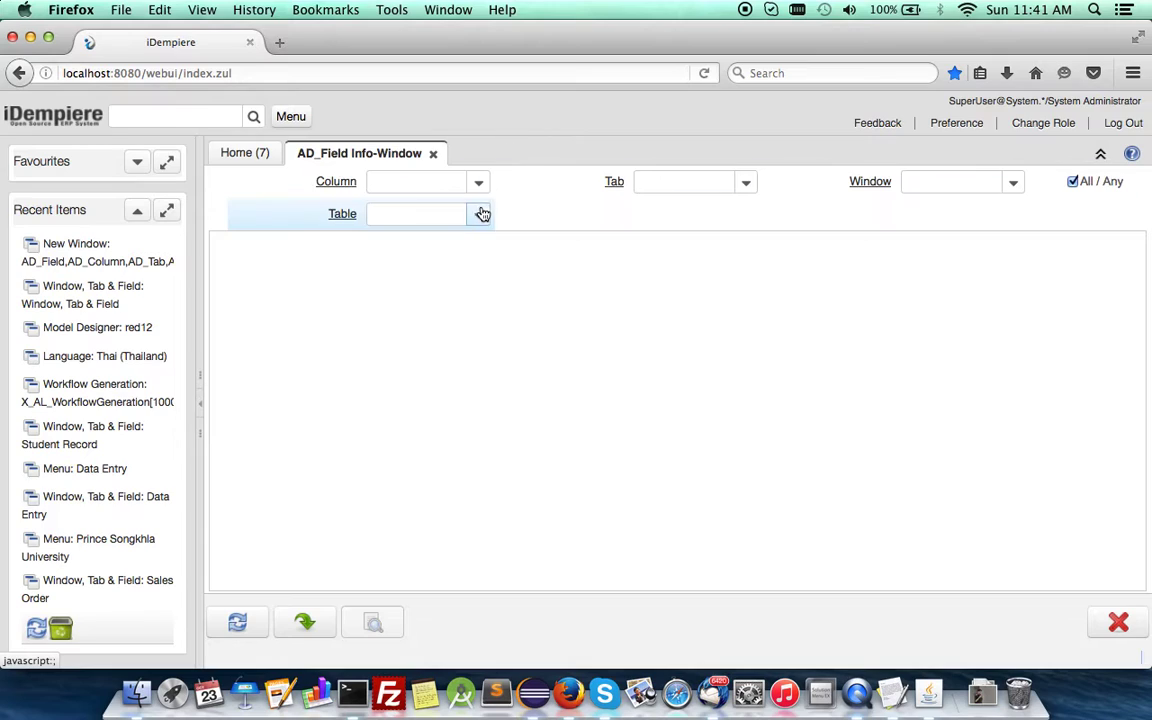
Search for fields filtered by the AD_Alert_Alert table
{"action": "left_click", "coordinate": [480, 215]}
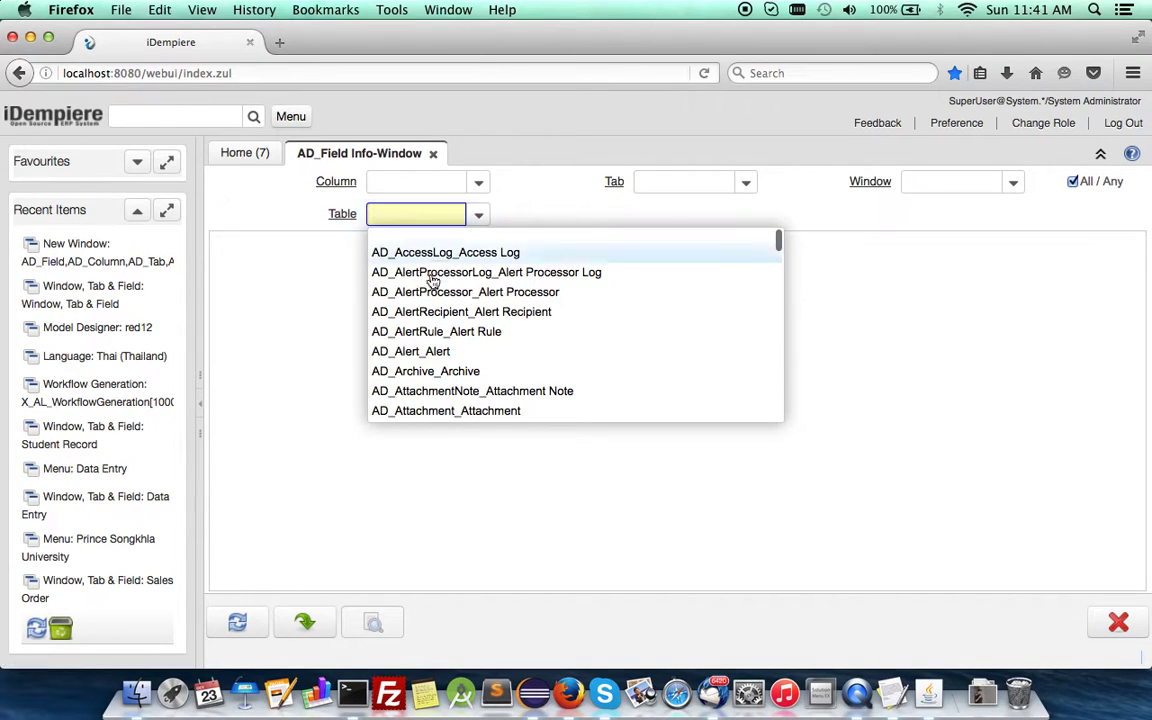
{"action": "left_click", "coordinate": [408, 352]}
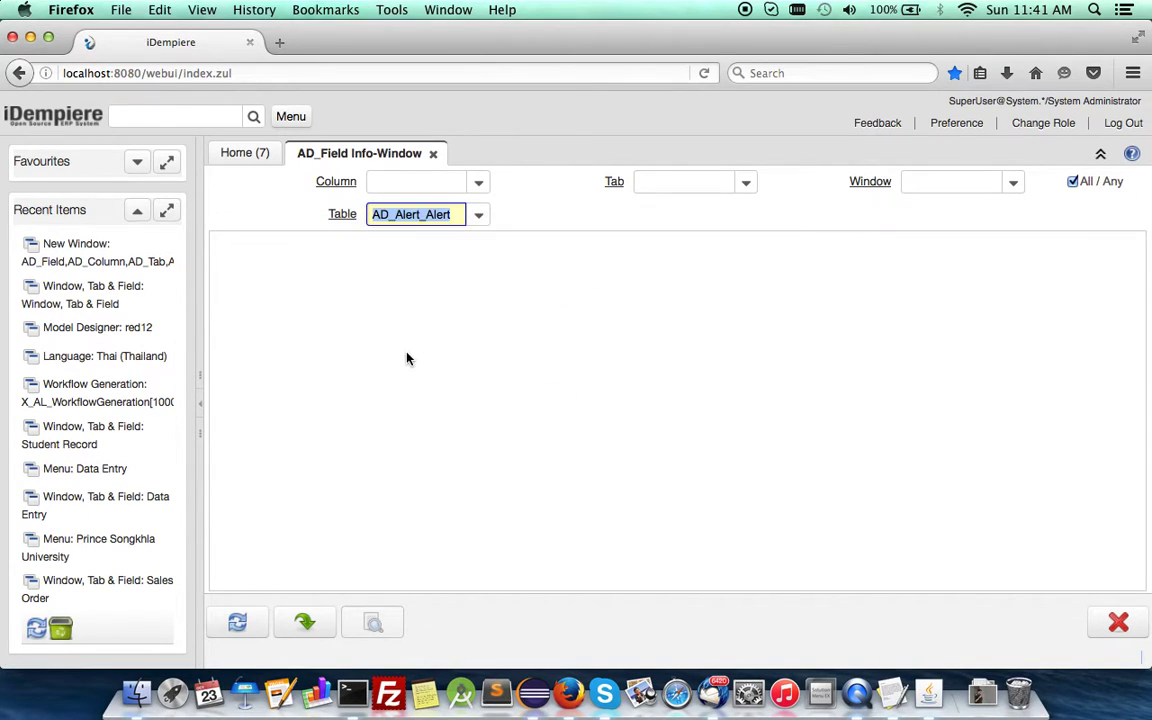
{"action": "left_click", "coordinate": [478, 183]}
{"action": "left_click", "coordinate": [293, 286]}
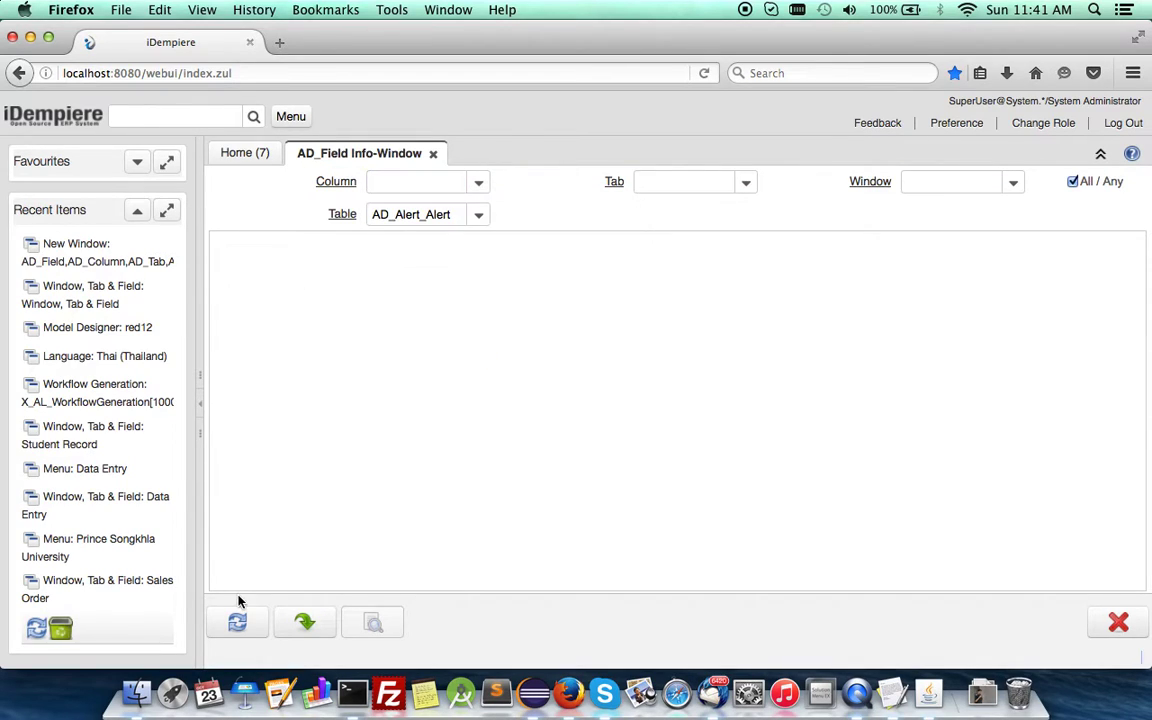
{"action": "left_click", "coordinate": [237, 622]}
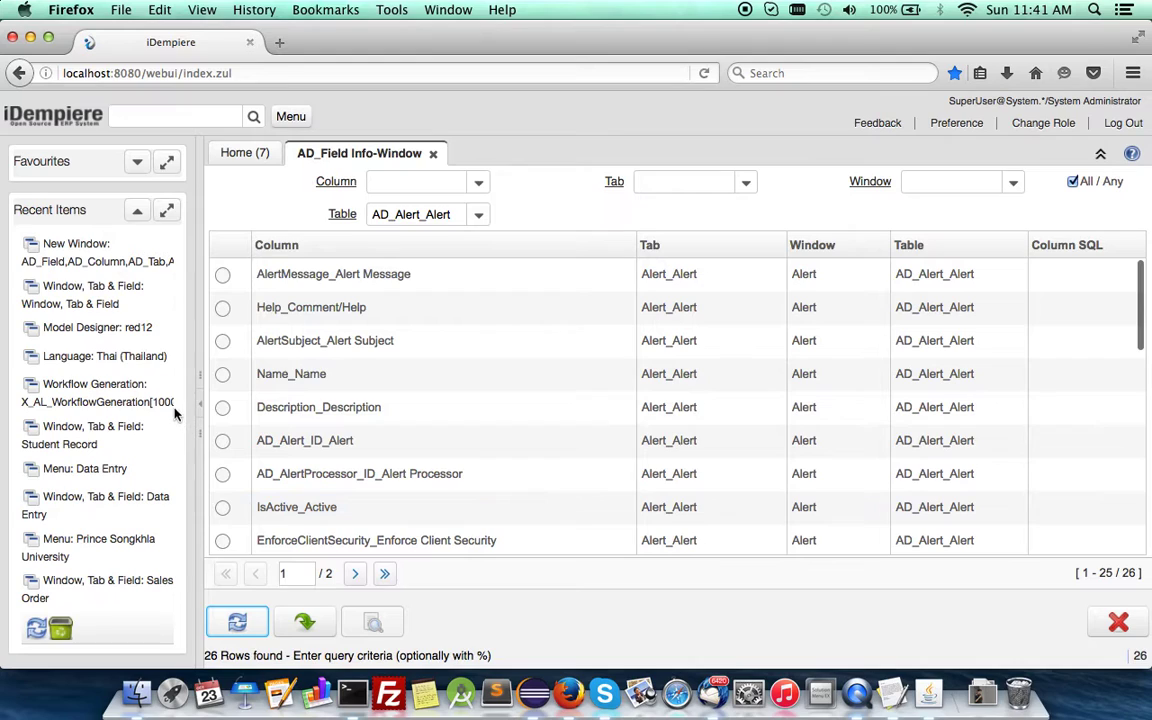
Collapse the side panel, narrow the Column column, and clear the Table filter
{"action": "left_click", "coordinate": [199, 376]}
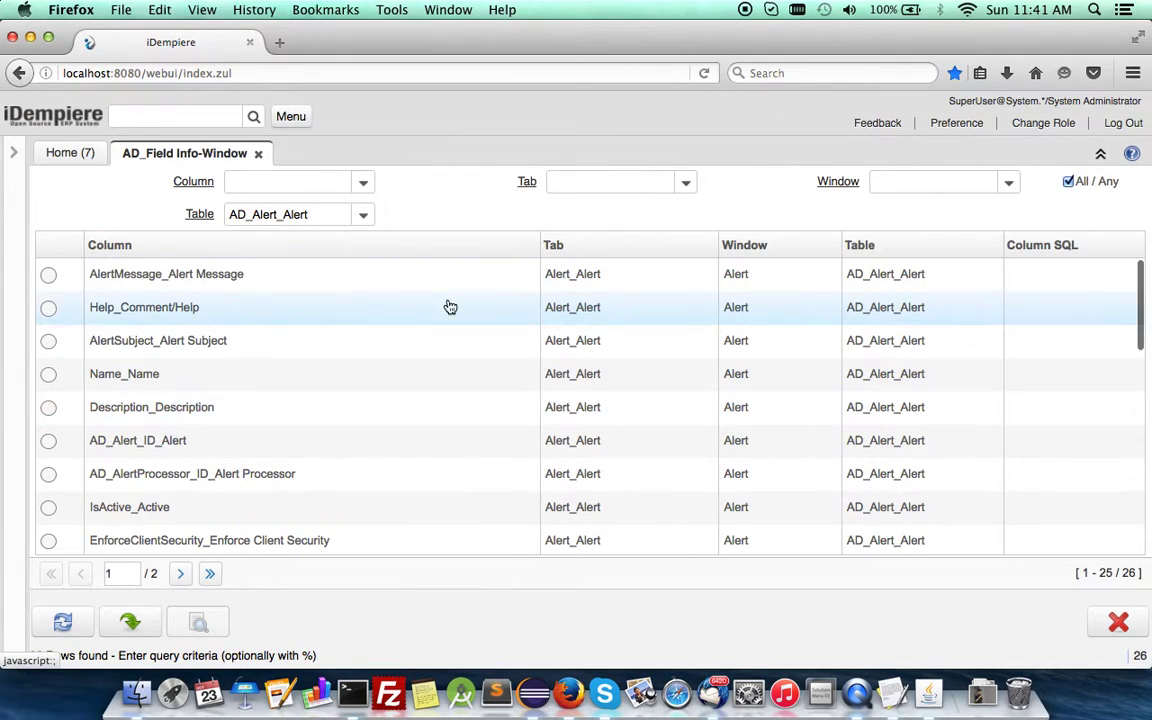
{"action": "left_click_drag", "start_coordinate": [540, 245], "coordinate": [330, 247]}
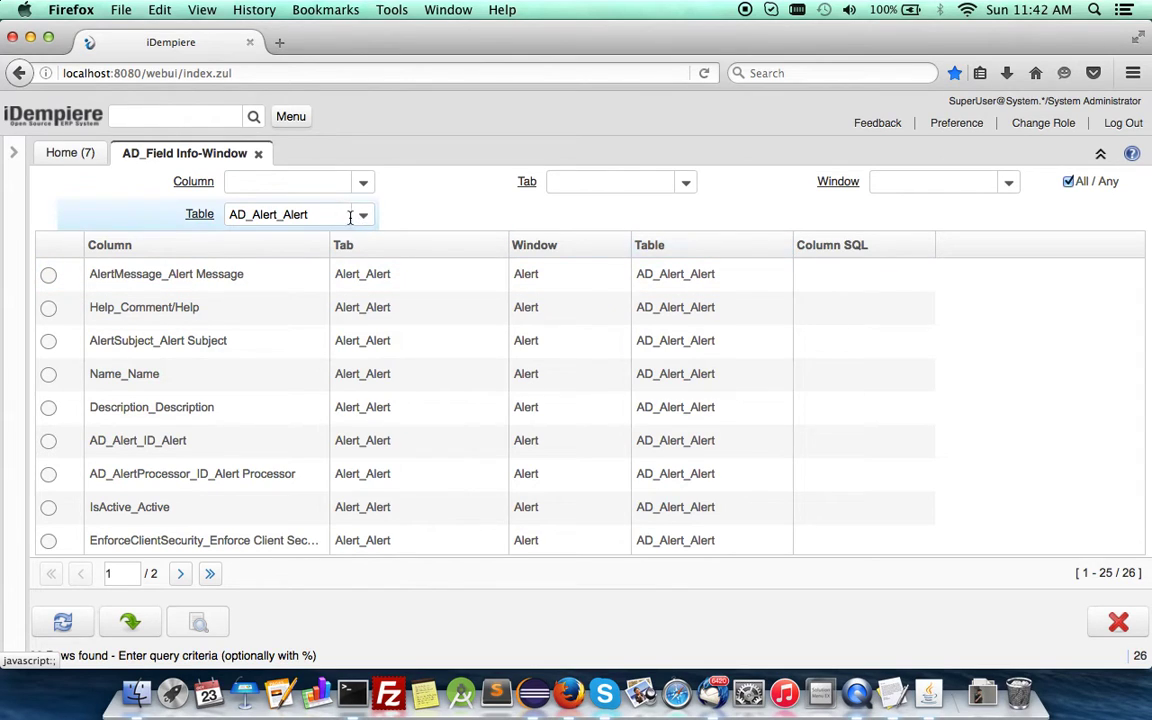
{"action": "left_click", "coordinate": [362, 214]}
{"action": "left_click", "coordinate": [315, 240]}
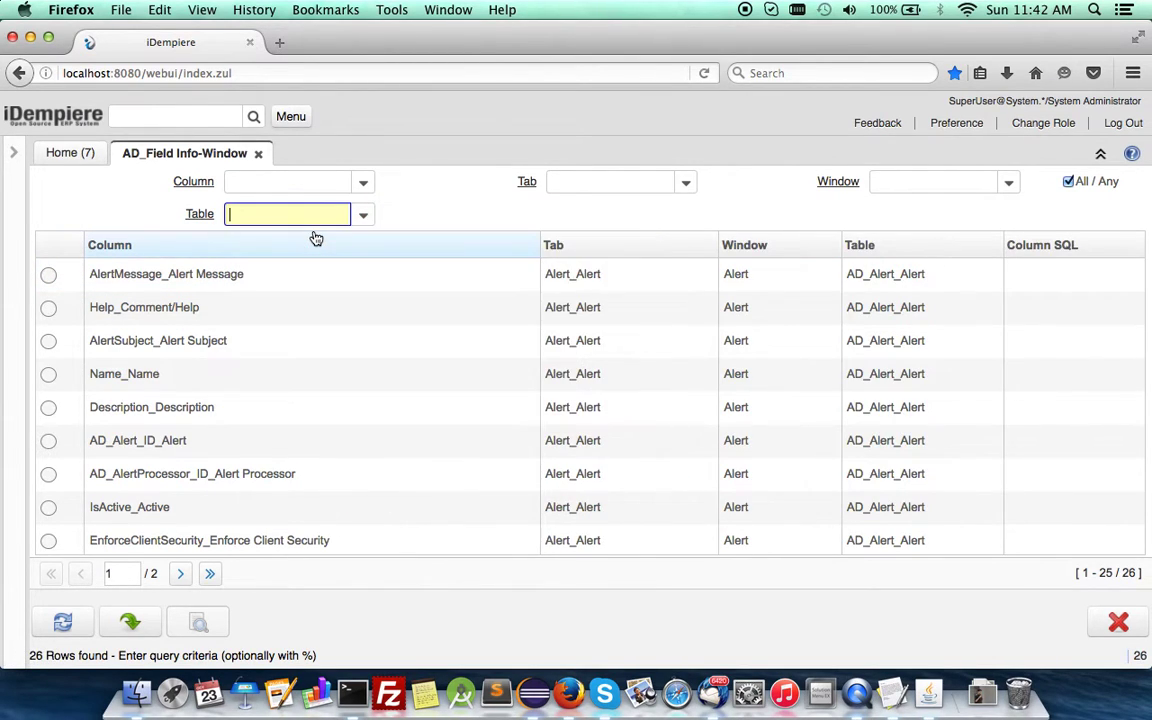
List all 18,762 fields with a wider Column SQL column, then close the search window
{"action": "left_click", "coordinate": [64, 630]}
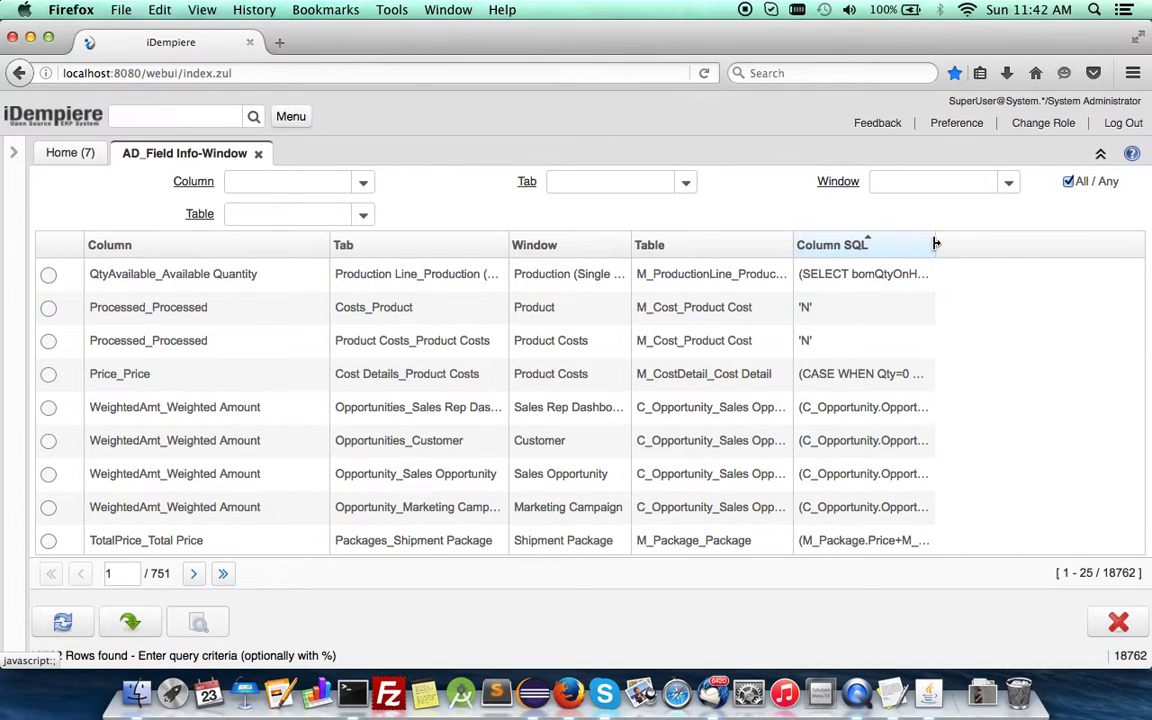
{"action": "left_click_drag", "start_coordinate": [935, 243], "coordinate": [1140, 245]}
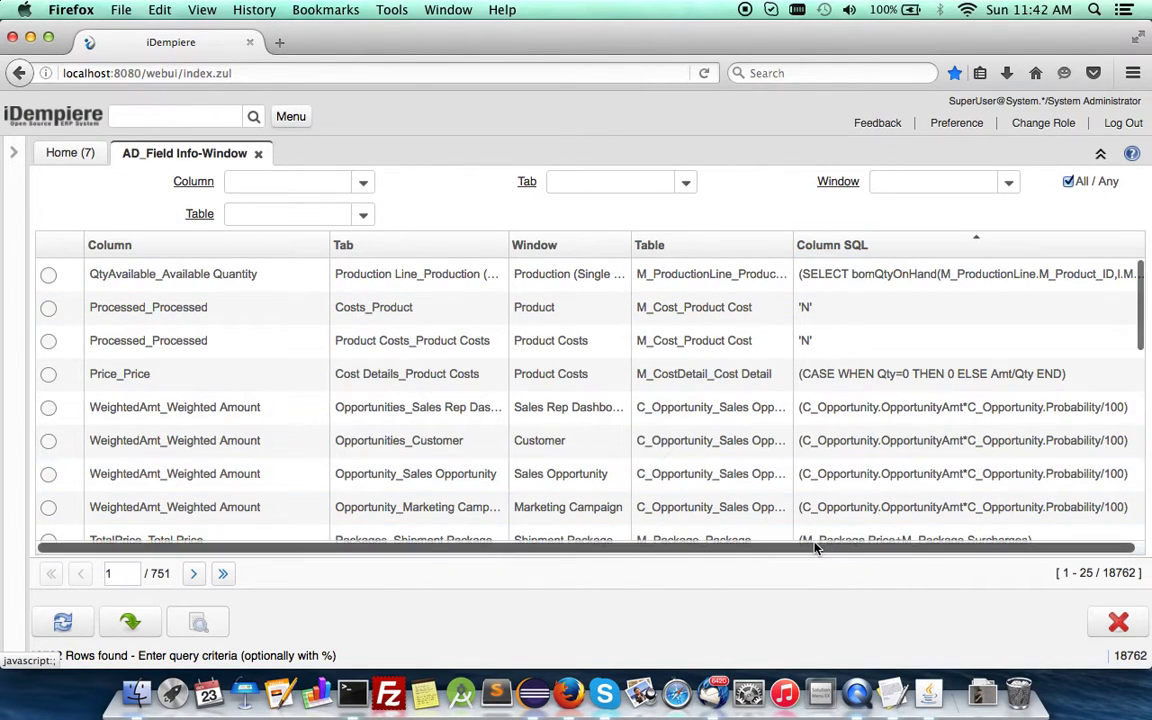
{"action": "scroll", "coordinate": [882, 350], "scroll_direction": "down", "scroll_amount": 10}
{"action": "scroll", "coordinate": [882, 350], "scroll_direction": "up", "scroll_amount": 9}
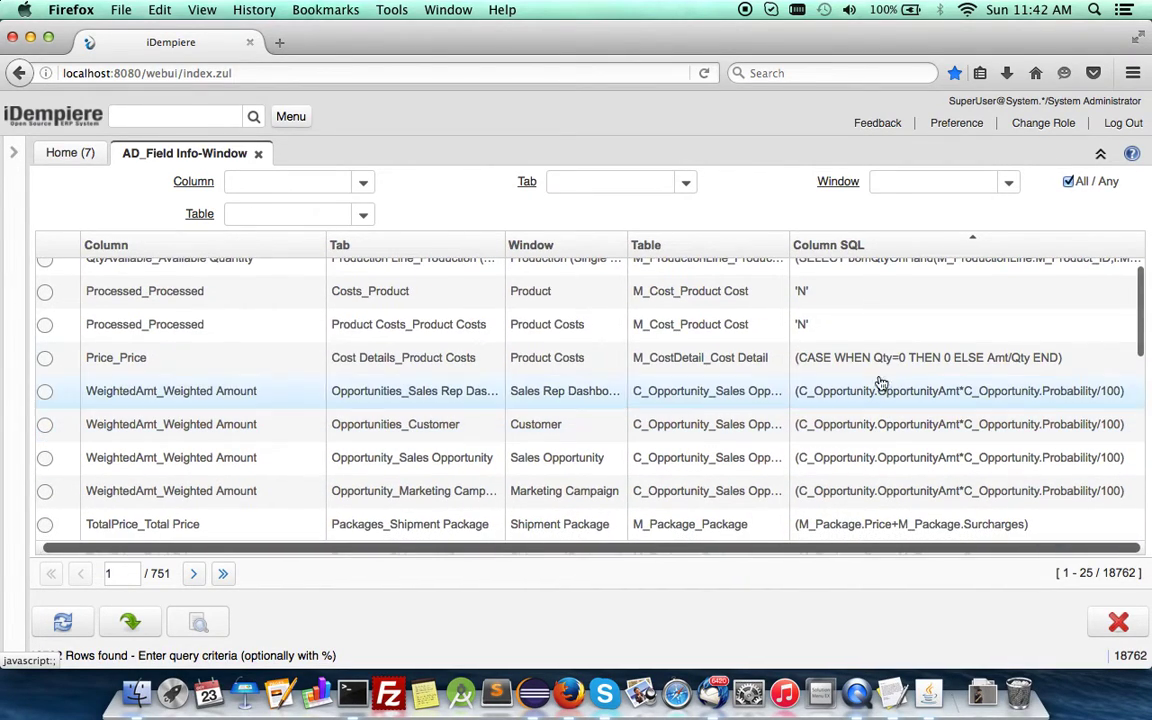
{"action": "scroll", "coordinate": [849, 425], "scroll_direction": "down", "scroll_amount": 5}
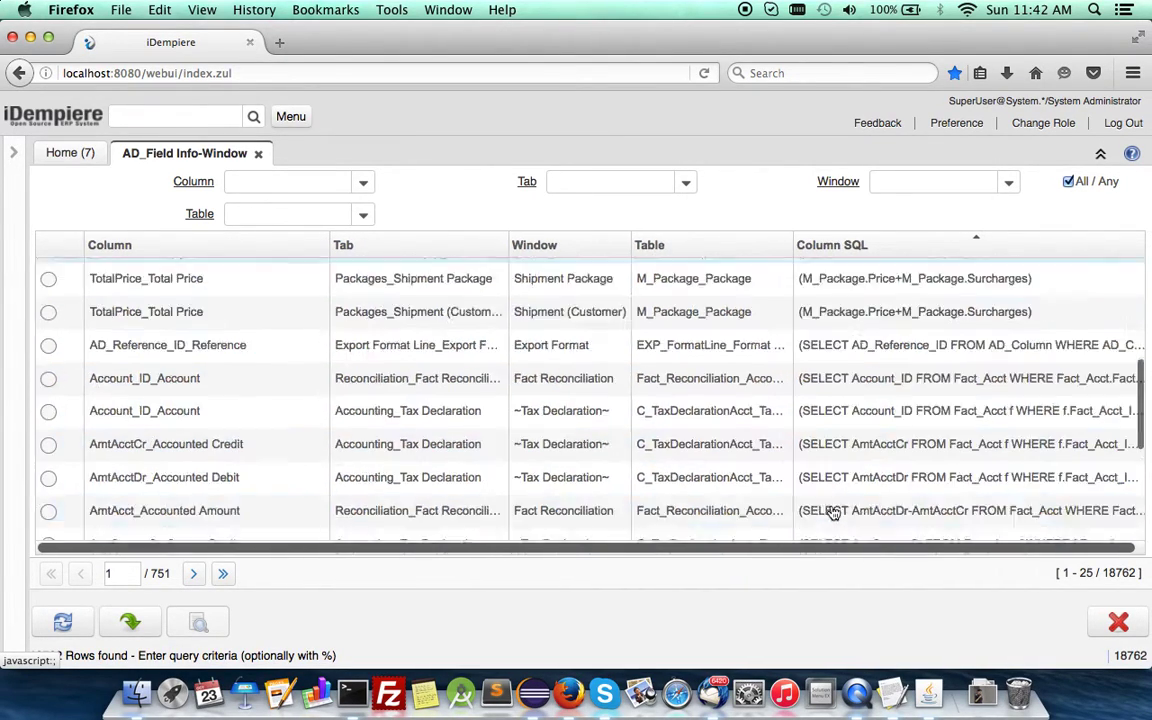
{"action": "scroll", "coordinate": [840, 505], "scroll_direction": "down", "scroll_amount": 5}
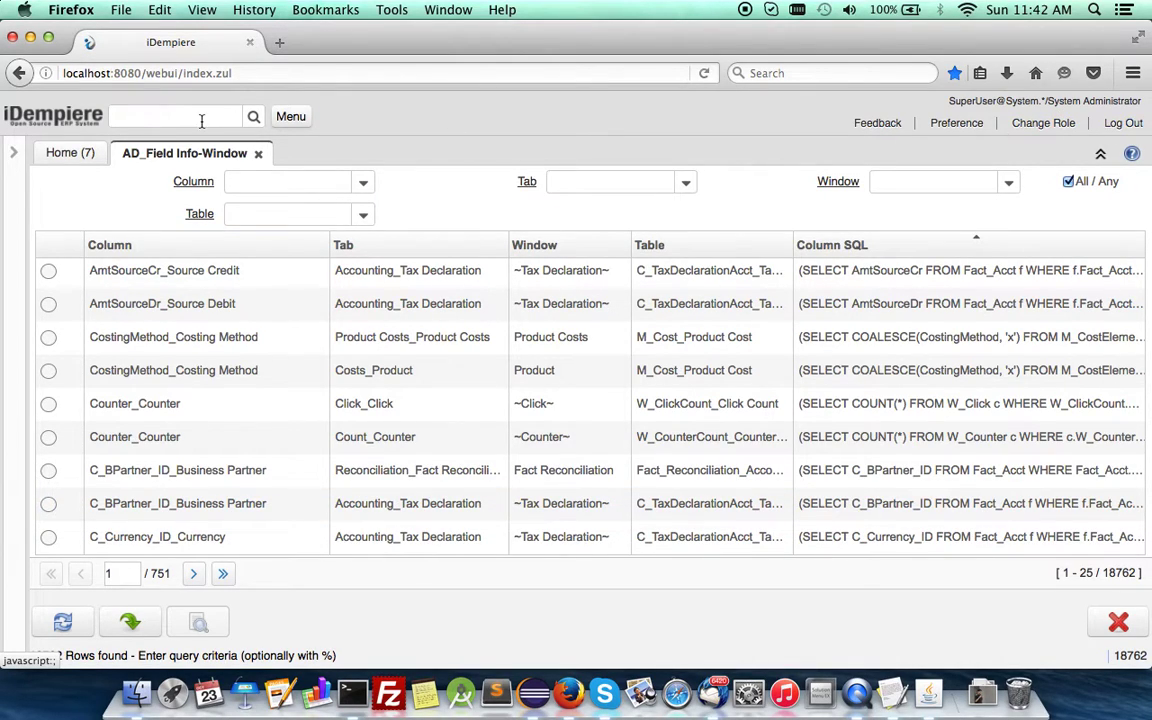
{"action": "left_click", "coordinate": [259, 155]}
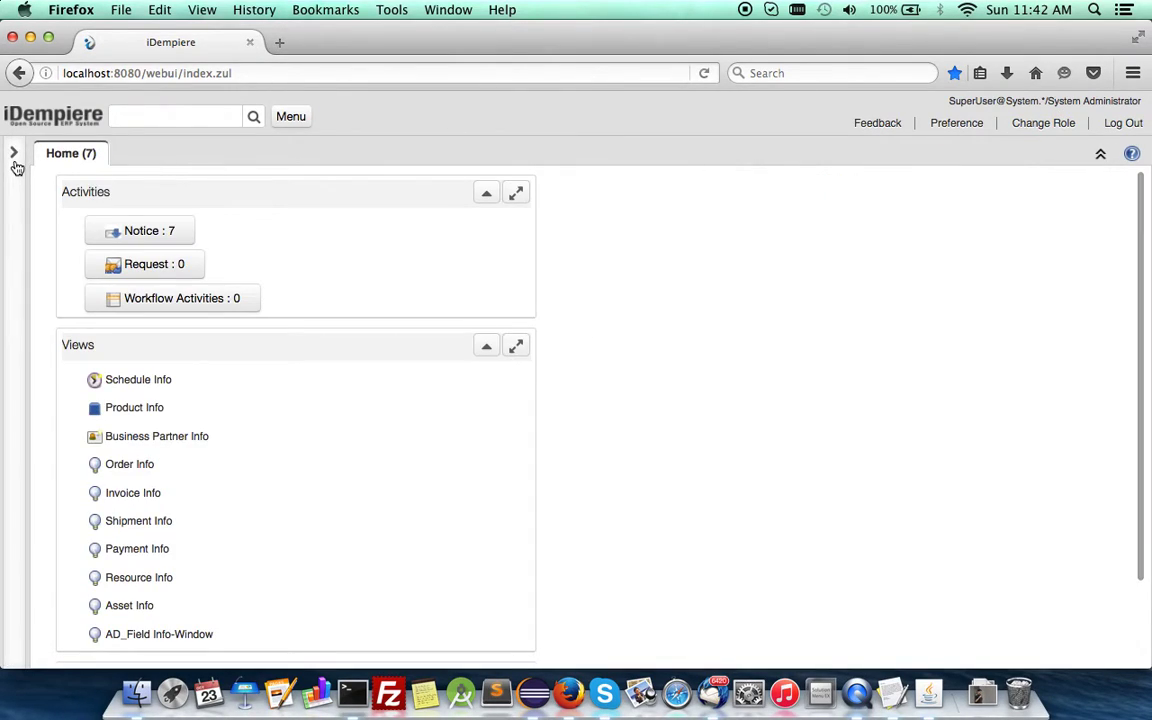
{"action": "left_click", "coordinate": [14, 153]}
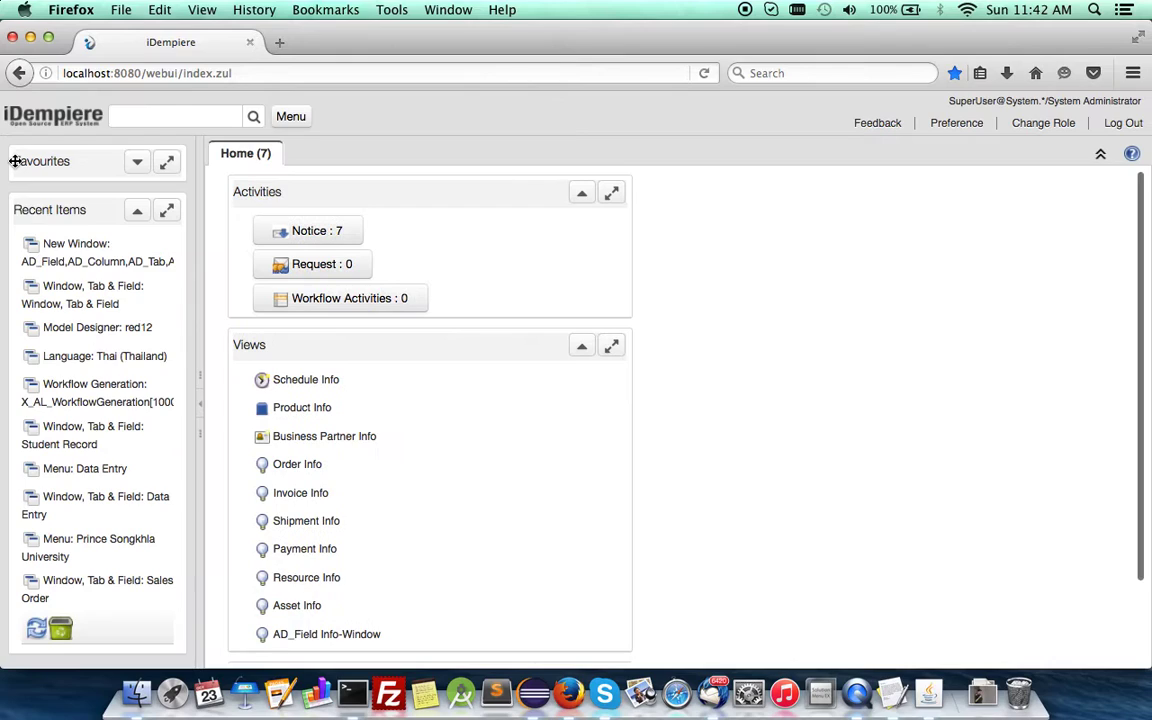
Tick Query Criteria on the AD_Field Info-Window's Column SQL column and save it
{"action": "left_click", "coordinate": [146, 117]}
{"action": "type", "text": "info w"}
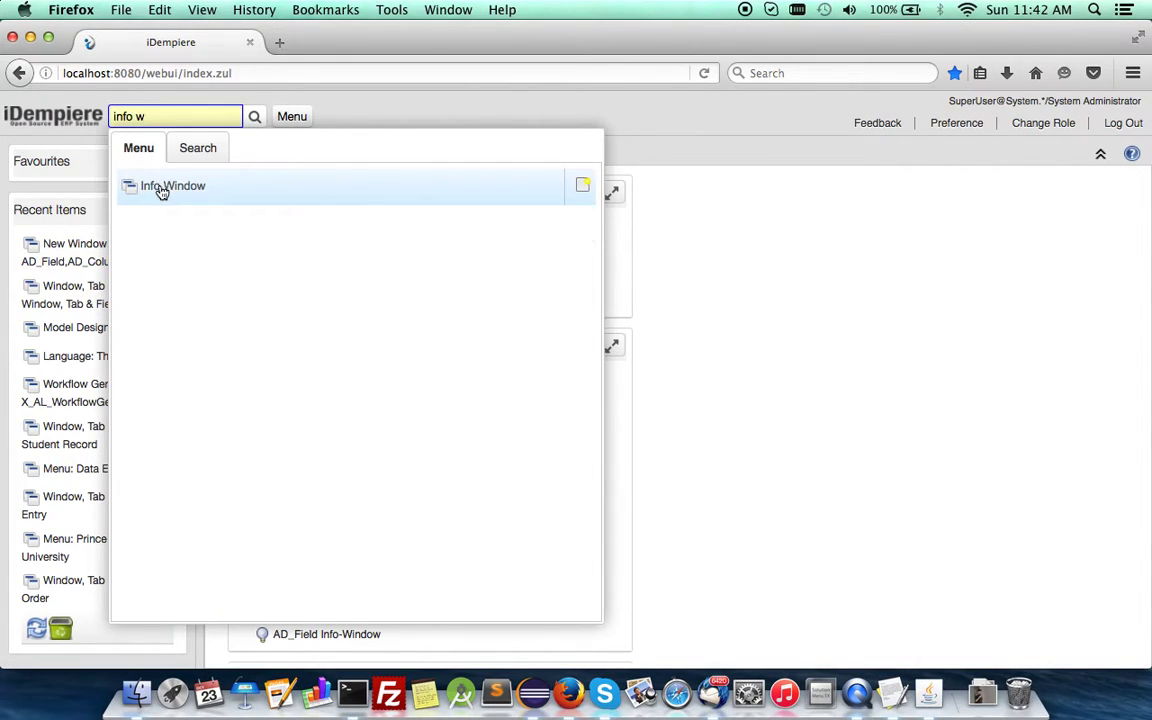
{"action": "left_click", "coordinate": [160, 187]}
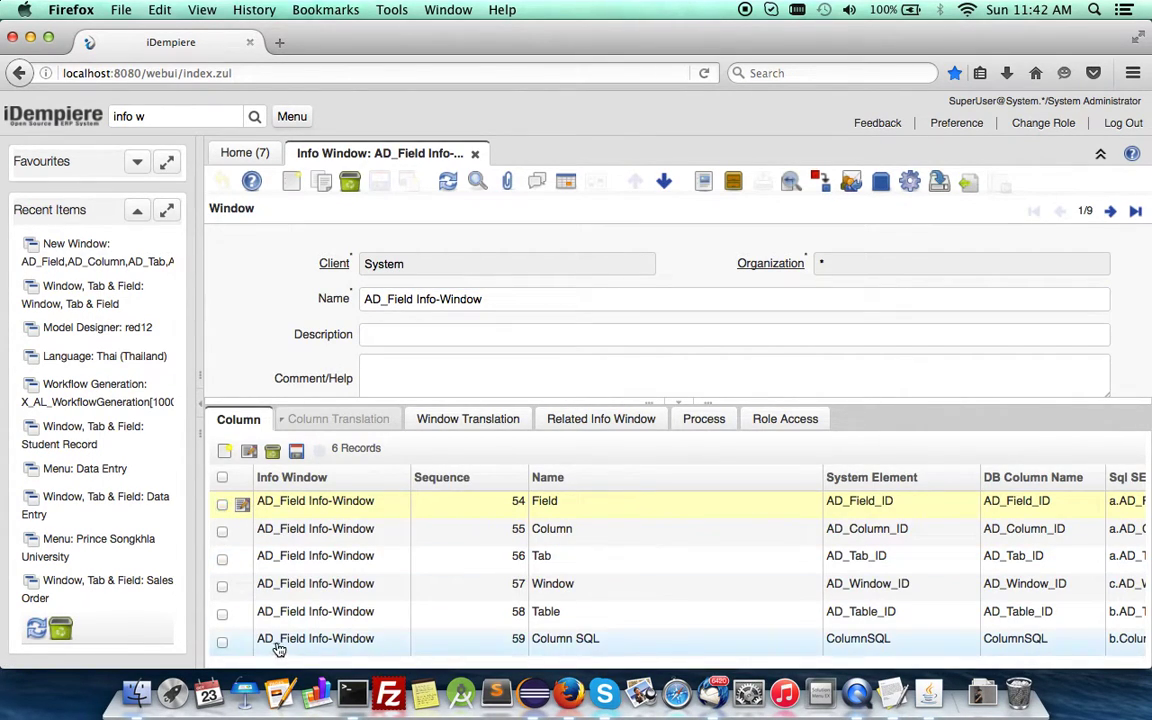
{"action": "left_click", "coordinate": [243, 642]}
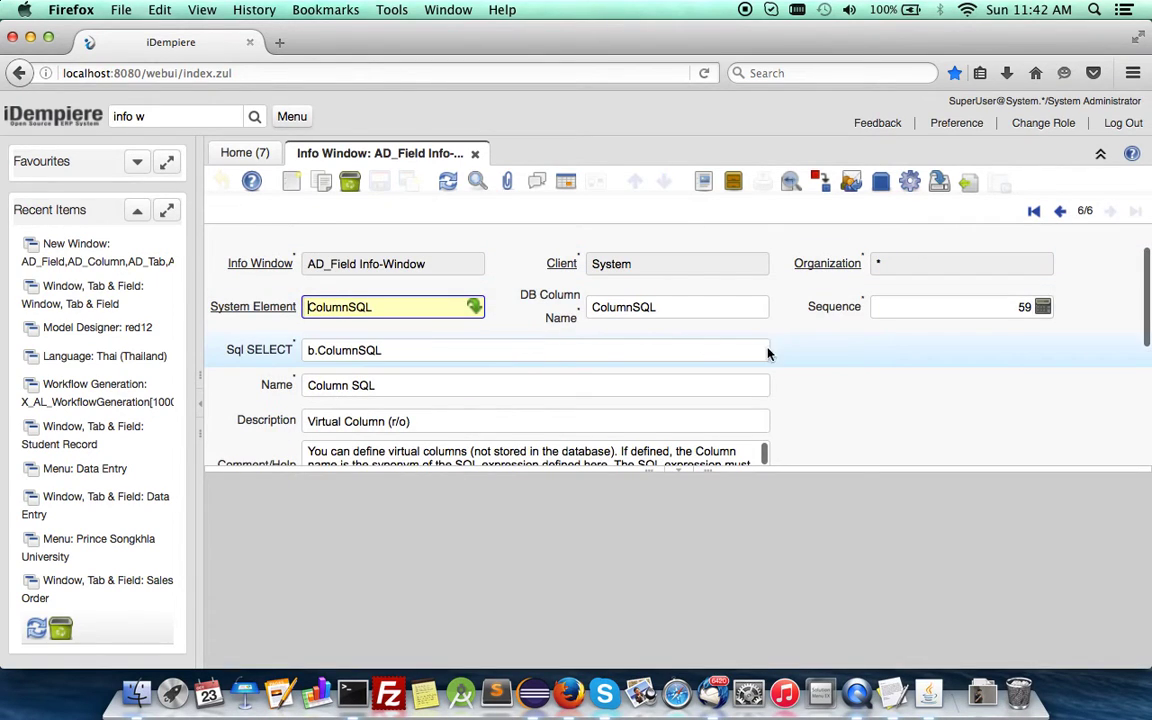
{"action": "scroll", "coordinate": [690, 311], "scroll_direction": "down", "scroll_amount": 5}
{"action": "left_click", "coordinate": [690, 307]}
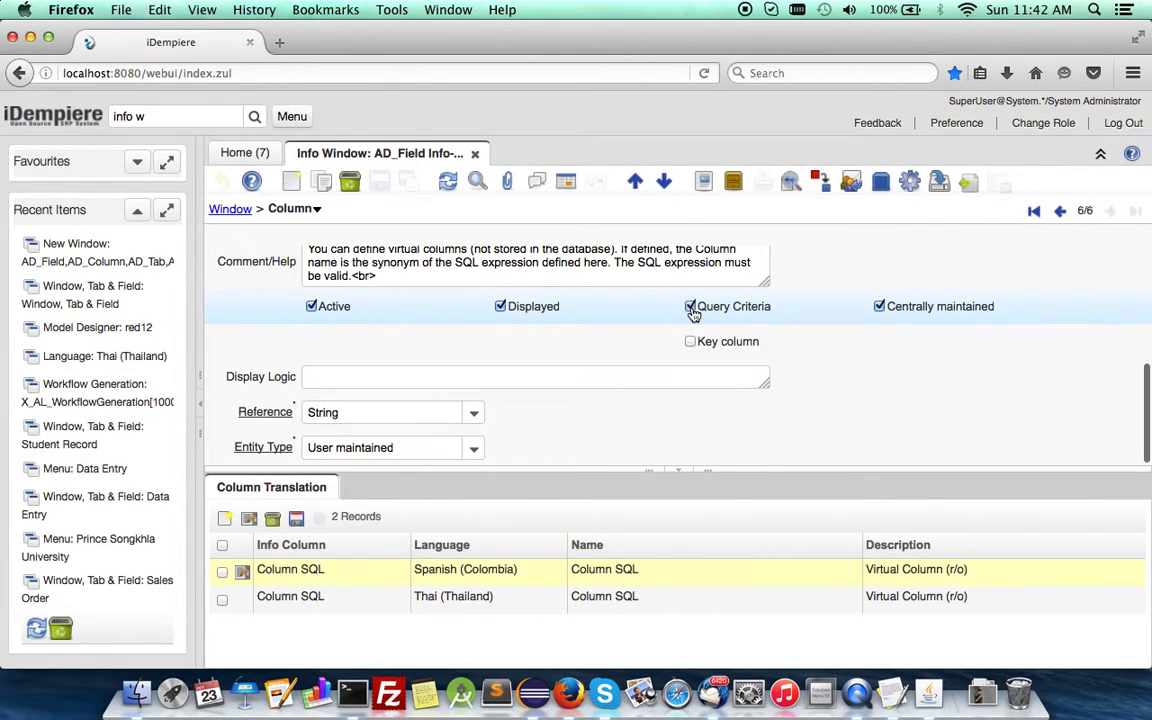
{"action": "scroll", "coordinate": [726, 307], "scroll_direction": "down", "scroll_amount": 2}
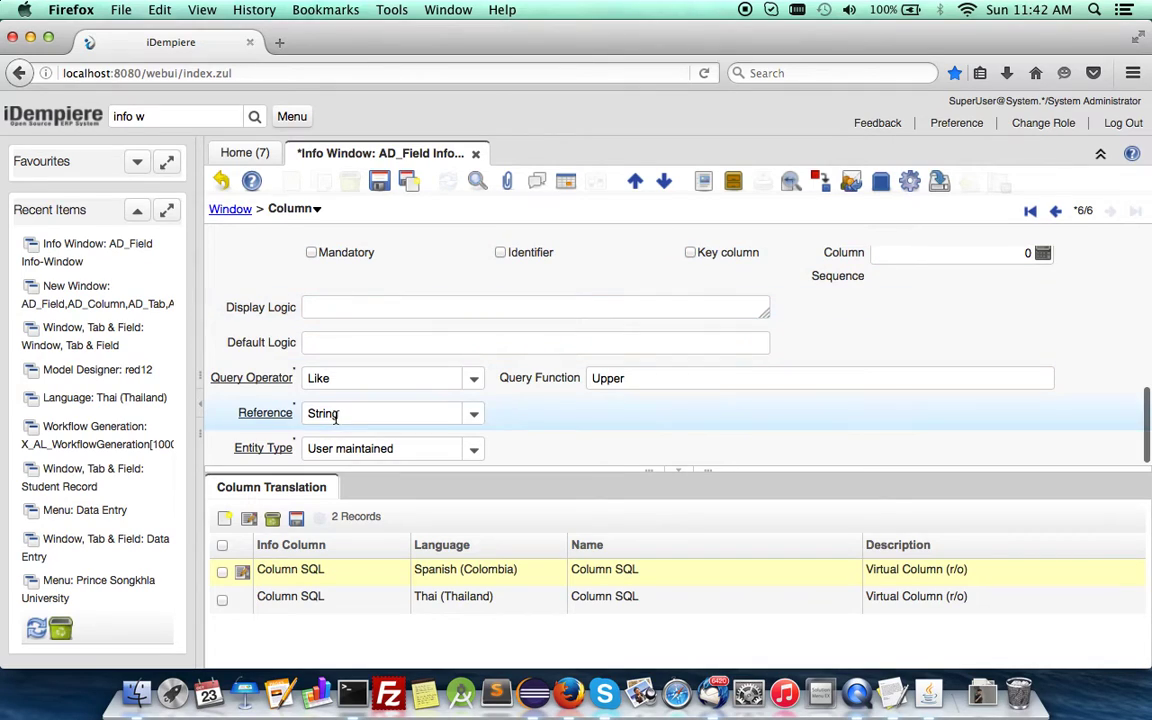
{"action": "left_click", "coordinate": [392, 186]}
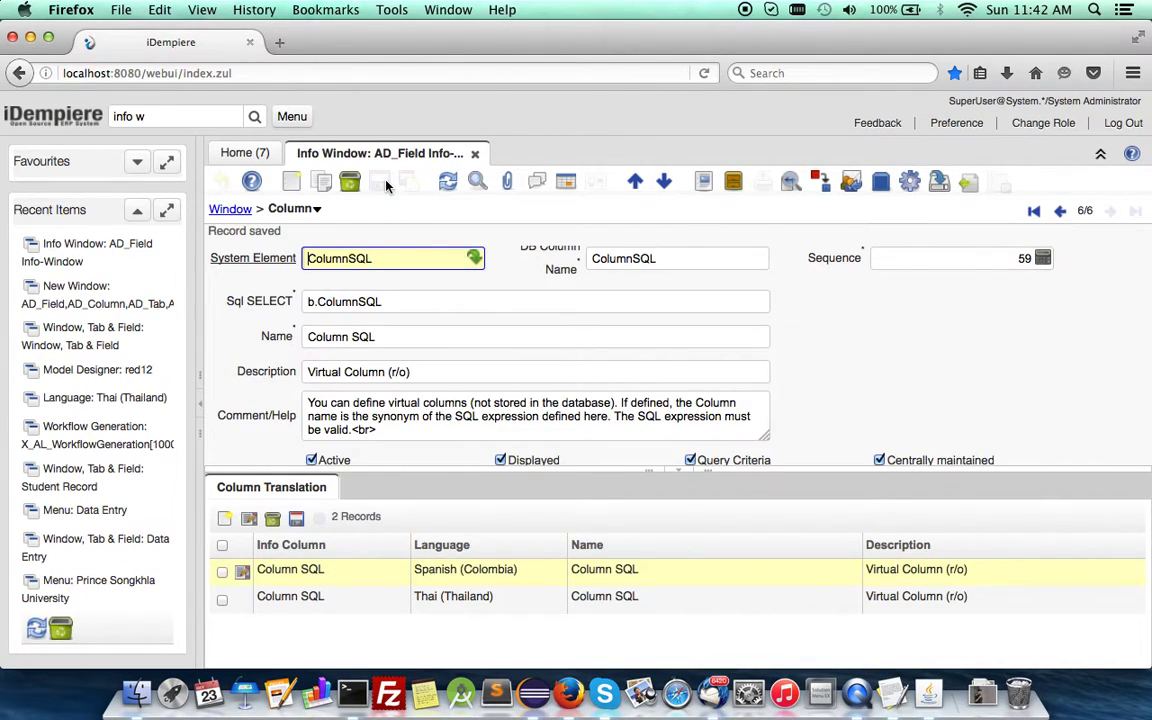
{"action": "left_click", "coordinate": [232, 153]}
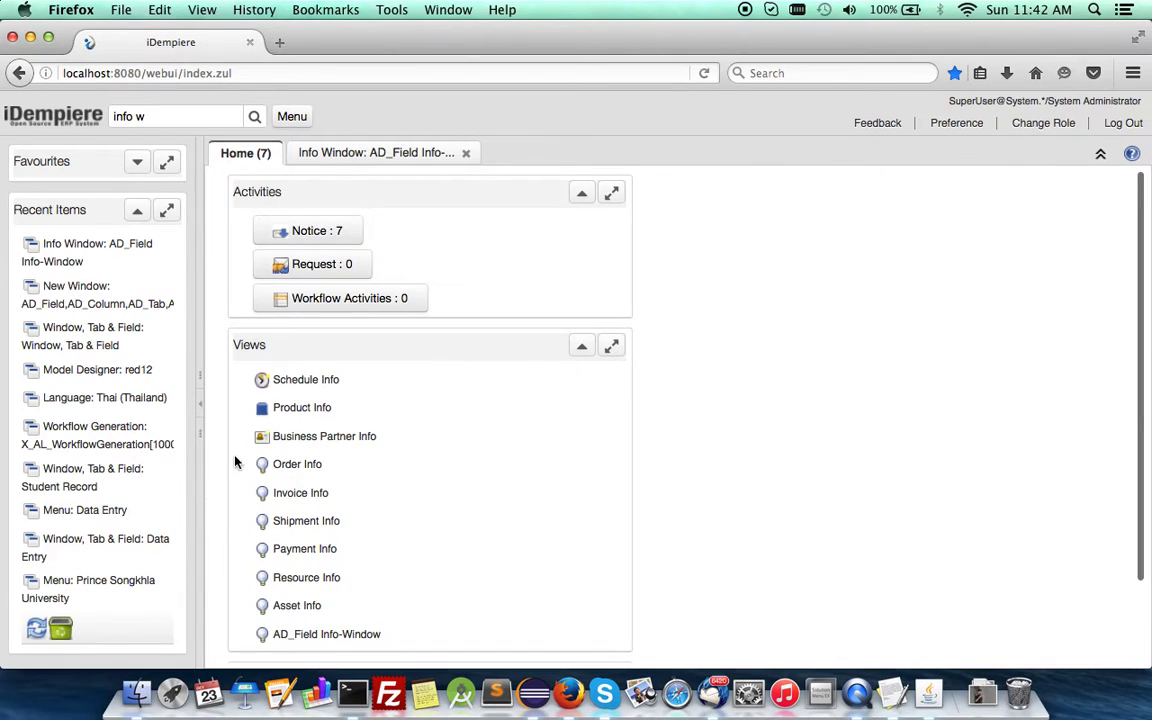
Reopen AD_Field Info-Window and search Column SQL for '(SELEC', returning 64 fields
{"action": "scroll", "coordinate": [406, 537], "scroll_direction": "down", "scroll_amount": 2}
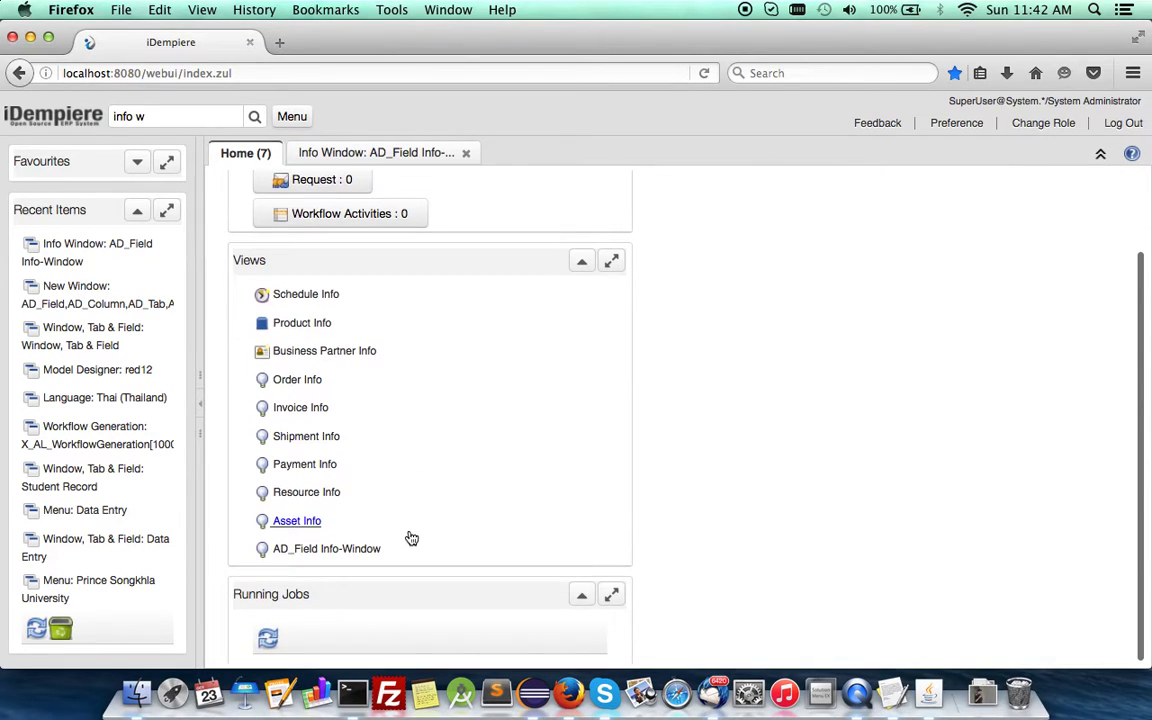
{"action": "left_click", "coordinate": [335, 550]}
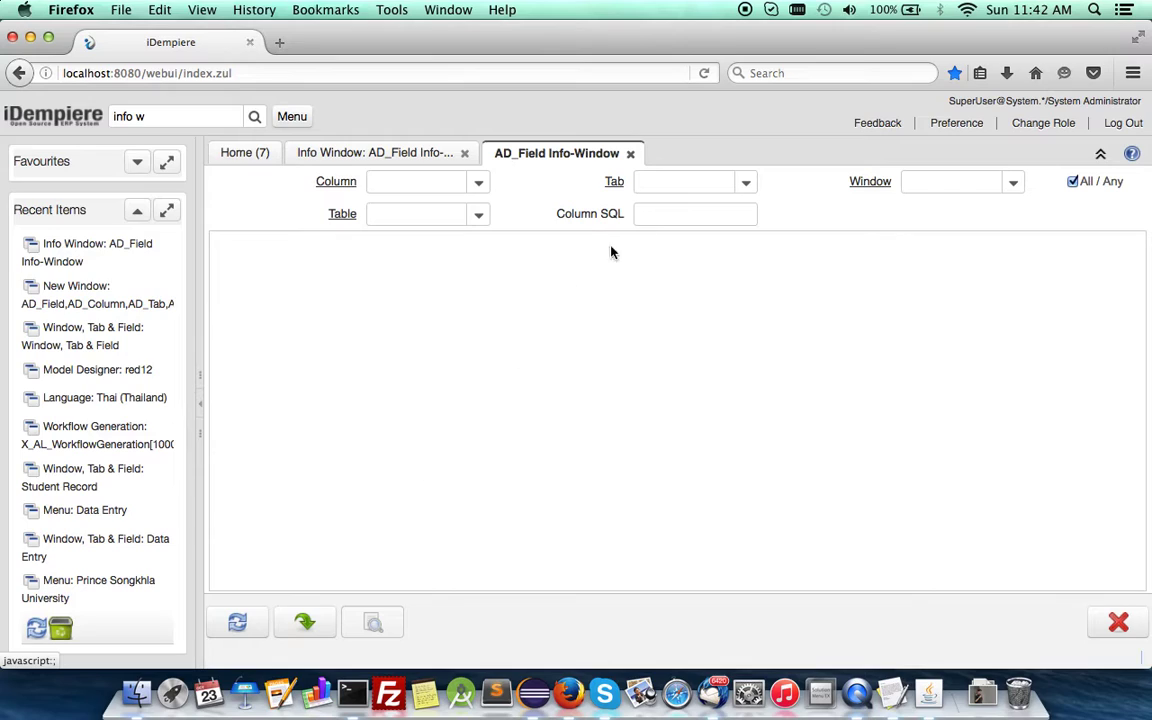
{"action": "left_click", "coordinate": [673, 212]}
{"action": "type", "text": "(SELEC"}
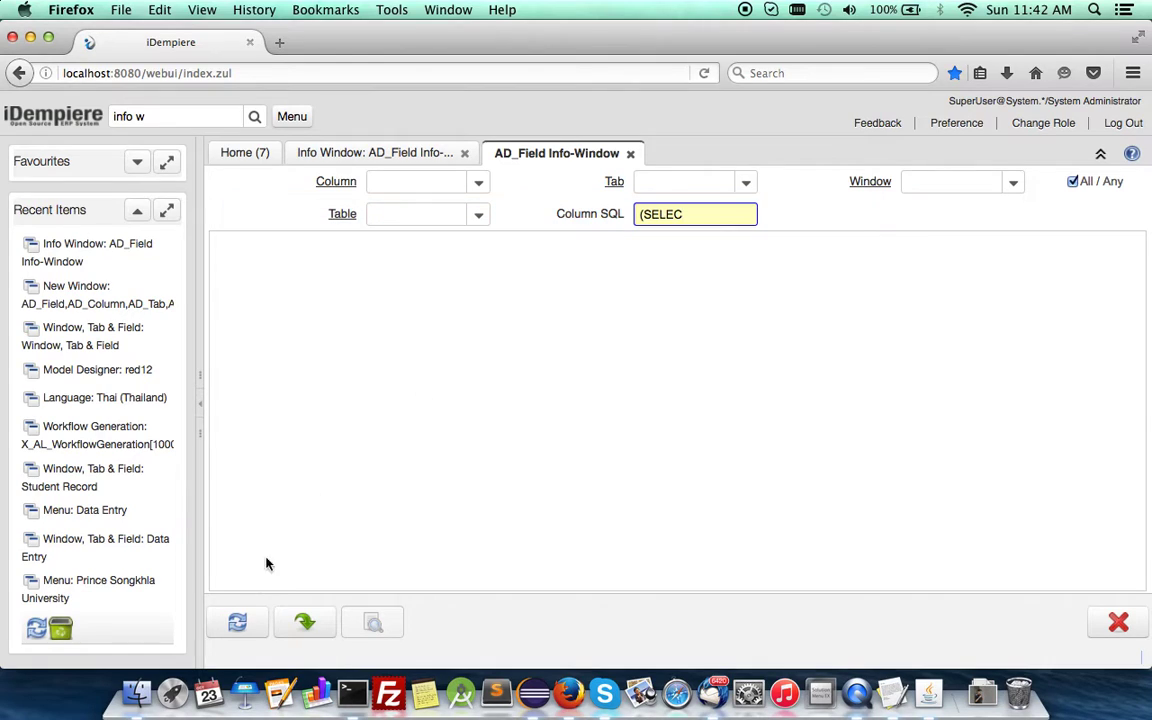
{"action": "left_click", "coordinate": [237, 622]}
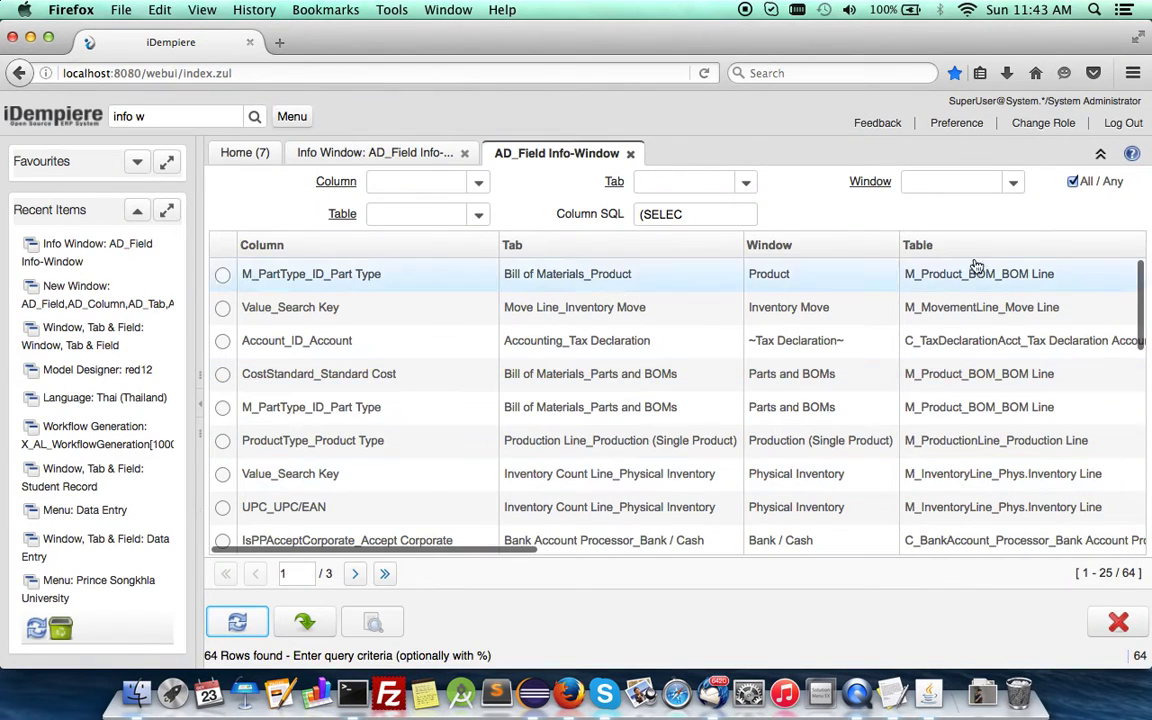
Collapse the side panel and narrow the Table, Window, Tab and Column columns
{"action": "left_click", "coordinate": [197, 372]}
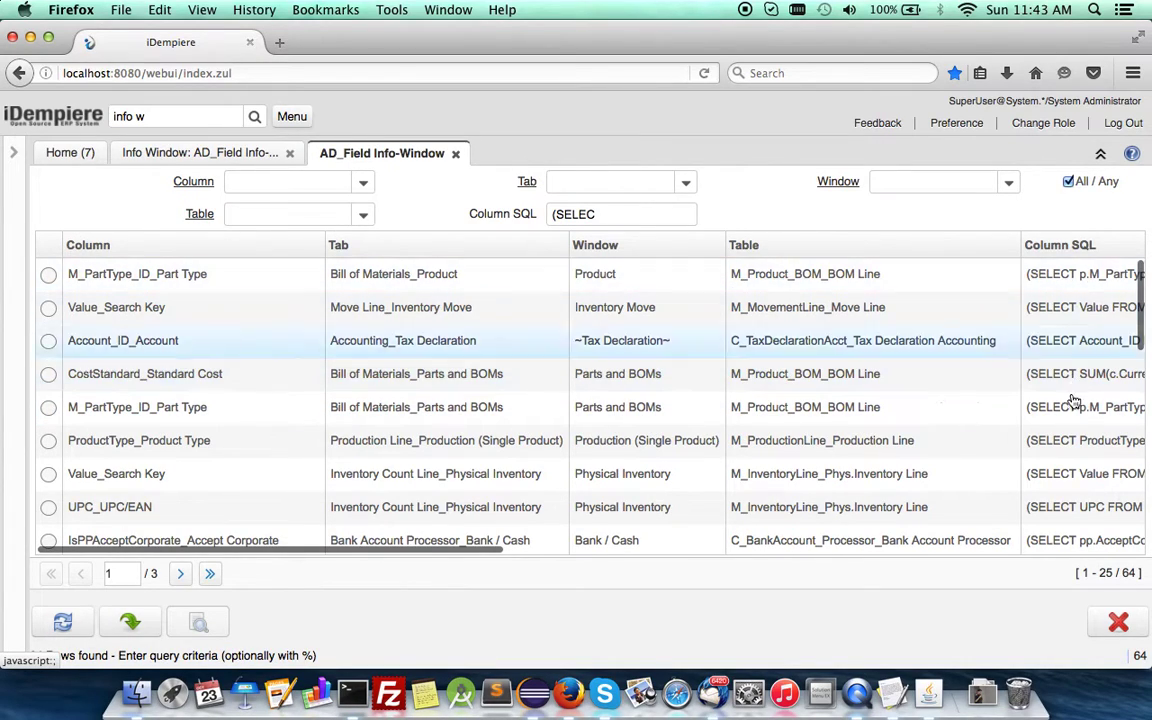
{"action": "left_click_drag", "start_coordinate": [1020, 245], "coordinate": [914, 245]}
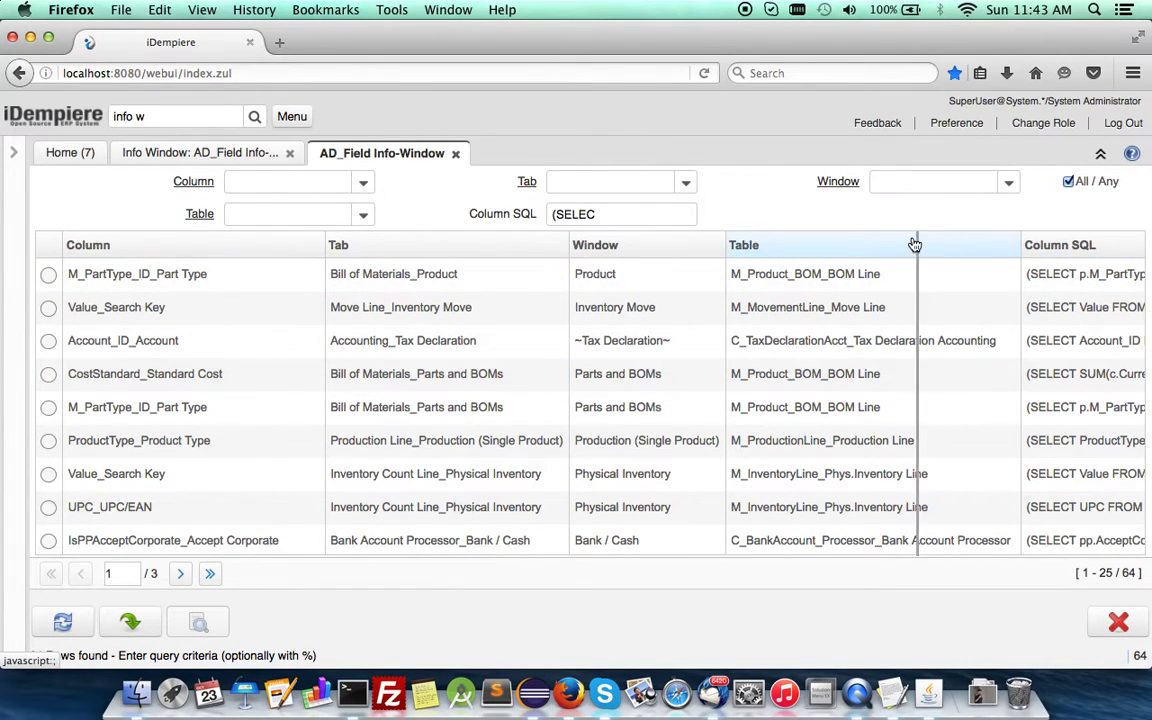
{"action": "left_click_drag", "start_coordinate": [724, 245], "coordinate": [680, 245]}
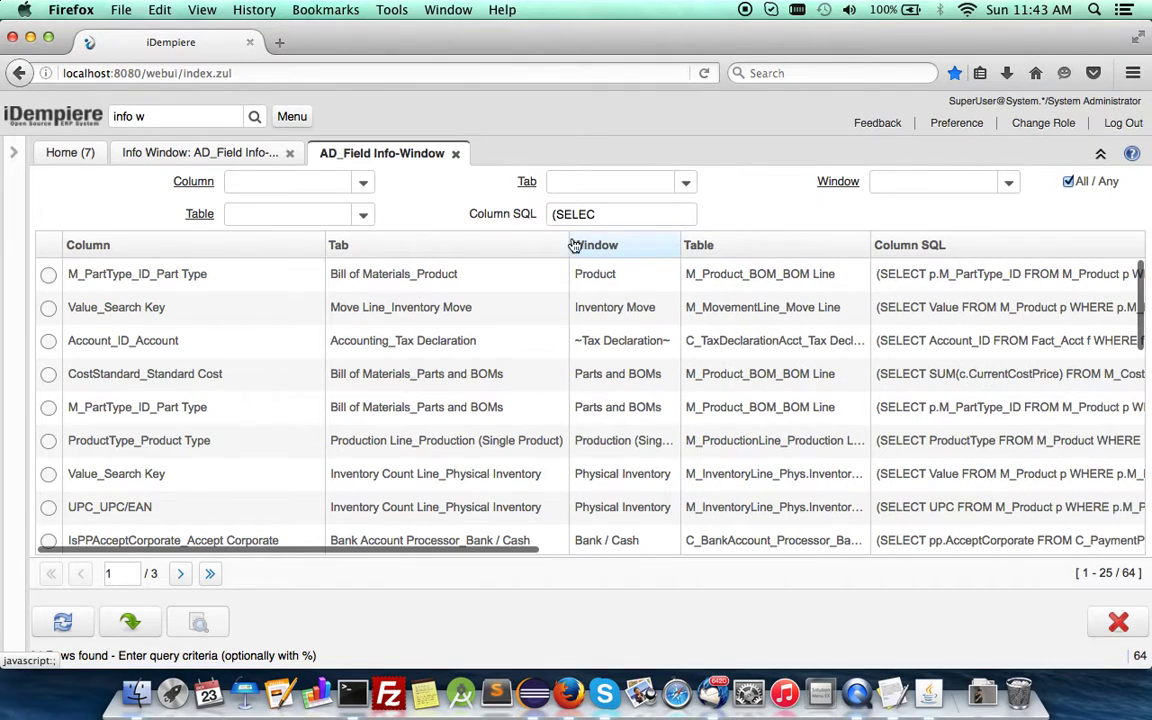
{"action": "left_click_drag", "start_coordinate": [568, 244], "coordinate": [490, 244]}
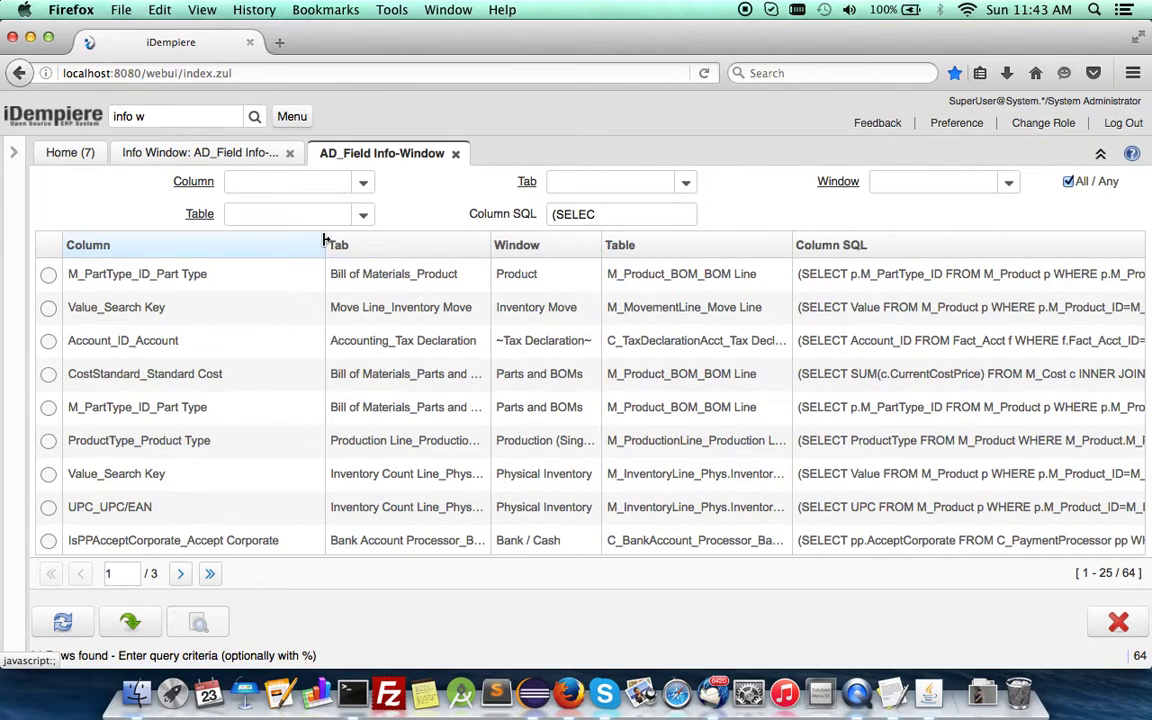
{"action": "left_click_drag", "start_coordinate": [323, 244], "coordinate": [221, 244]}
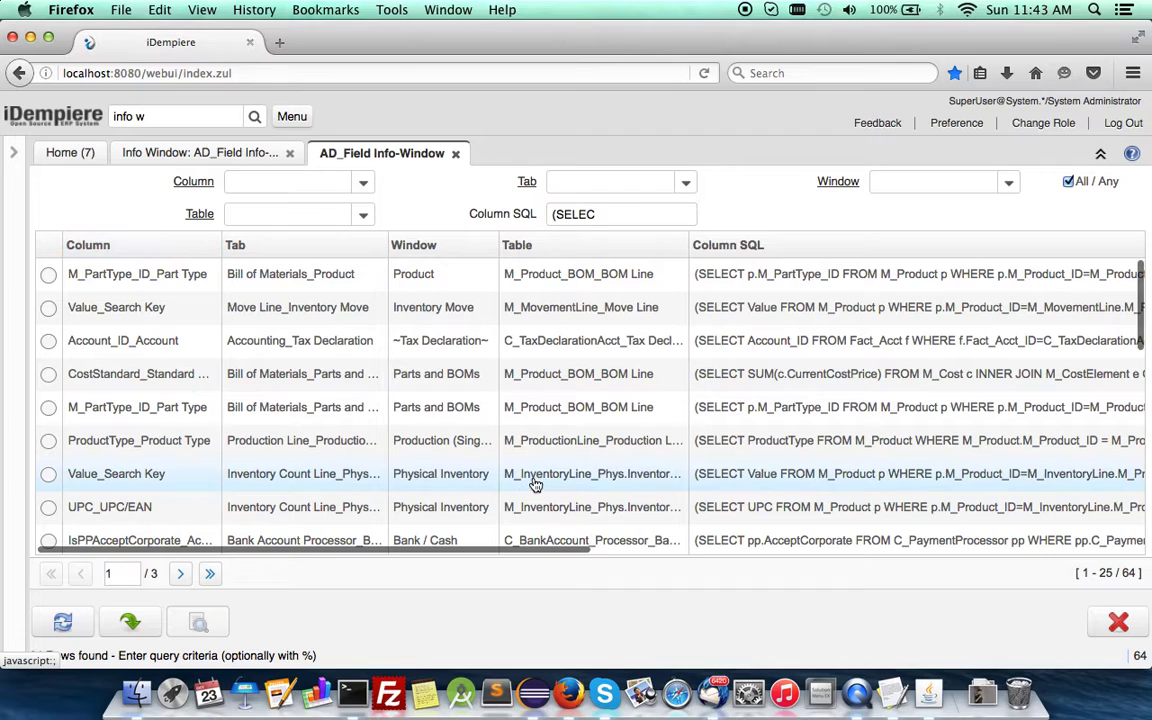
List the 26 AD_Alert_Alert fields with Column SQL cleared and select EnforceClientSecurity
{"action": "left_click", "coordinate": [361, 215]}
{"action": "left_click", "coordinate": [275, 352]}
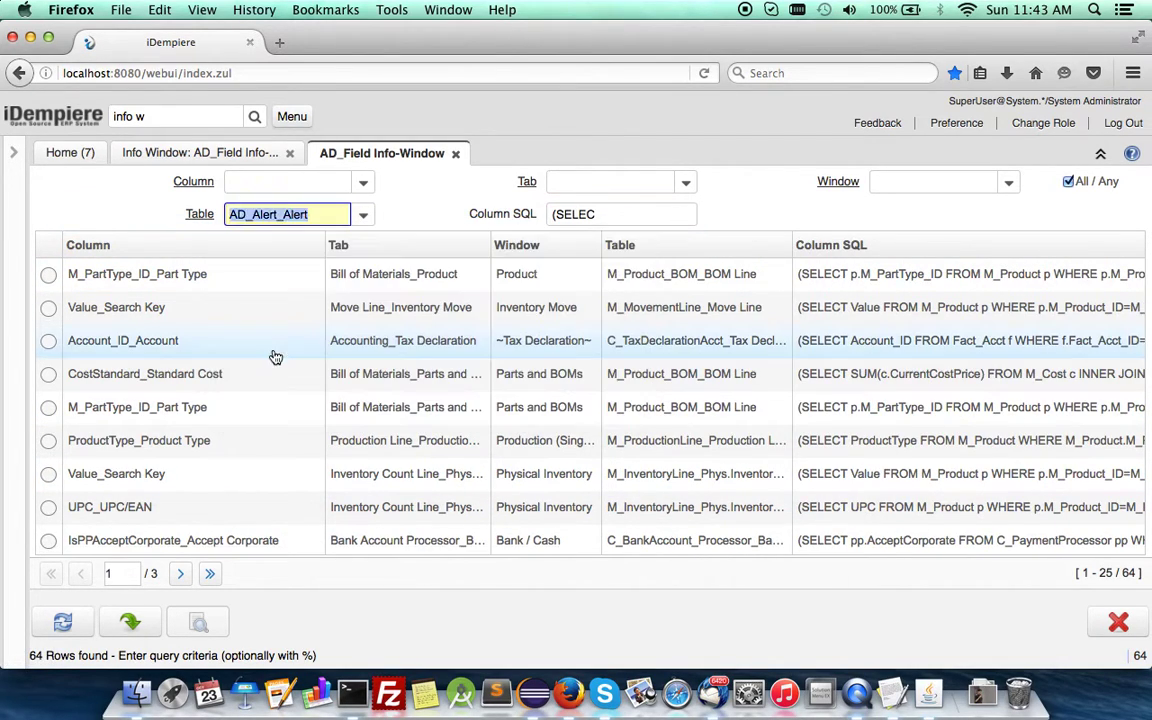
{"action": "left_click", "coordinate": [57, 624]}
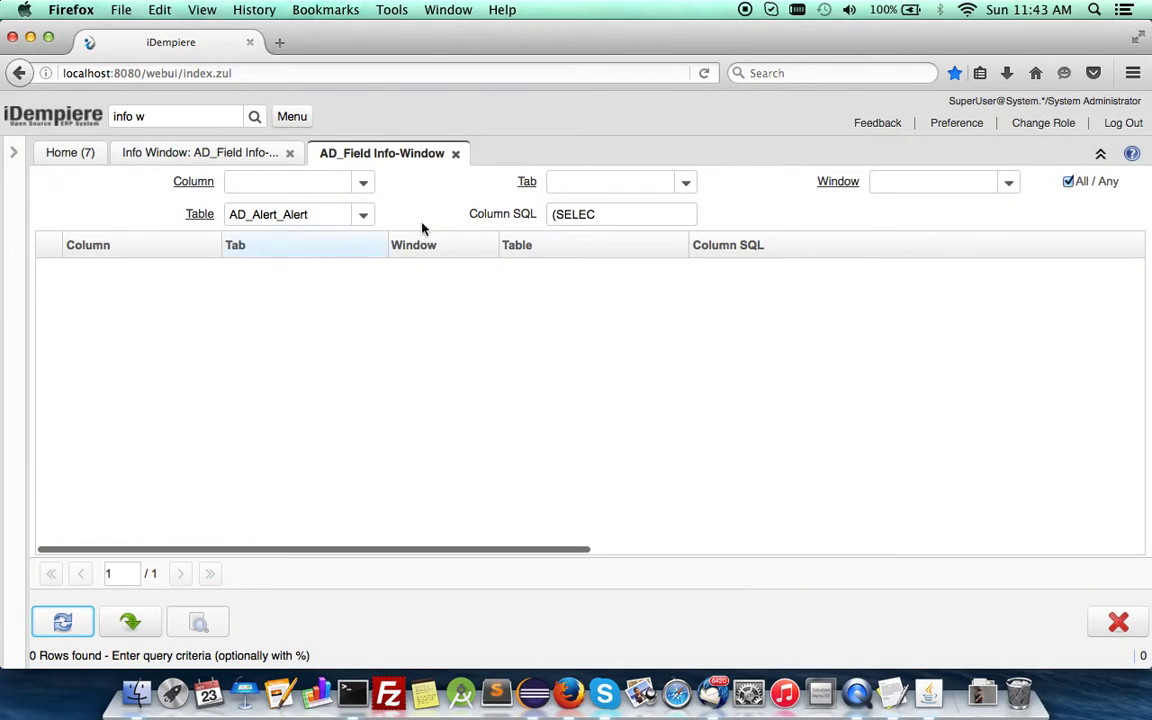
{"action": "left_click", "coordinate": [604, 220]}
{"action": "key", "text": "BackSpace"}
{"action": "left_click", "coordinate": [62, 622]}
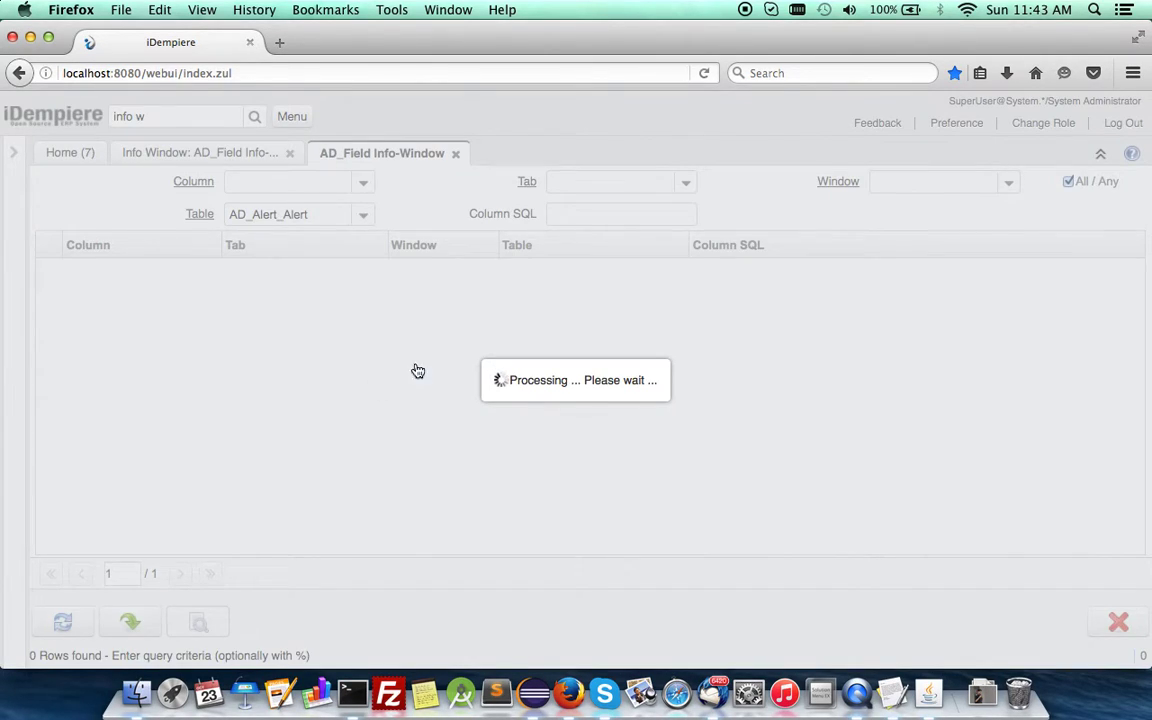
{"action": "scroll", "coordinate": [497, 380], "scroll_direction": "down", "scroll_amount": 10}
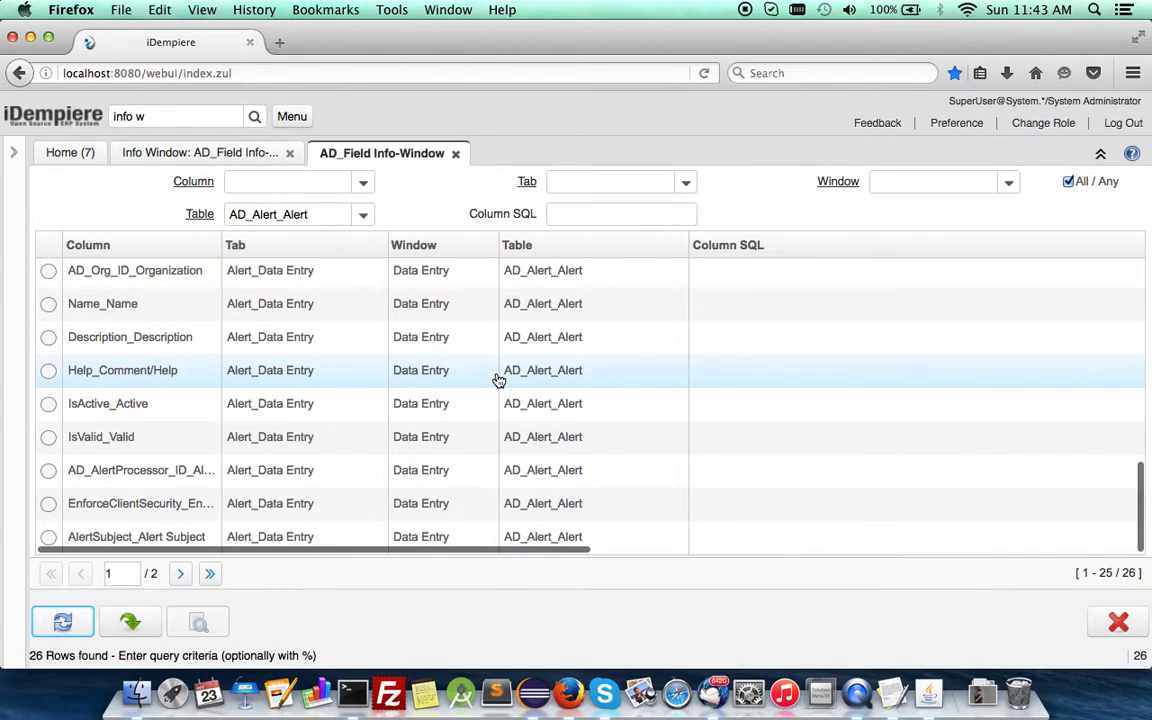
{"action": "scroll", "coordinate": [497, 380], "scroll_direction": "up", "scroll_amount": 5}
{"action": "scroll", "coordinate": [497, 380], "scroll_direction": "down", "scroll_amount": 5}
{"action": "left_click", "coordinate": [115, 504]}
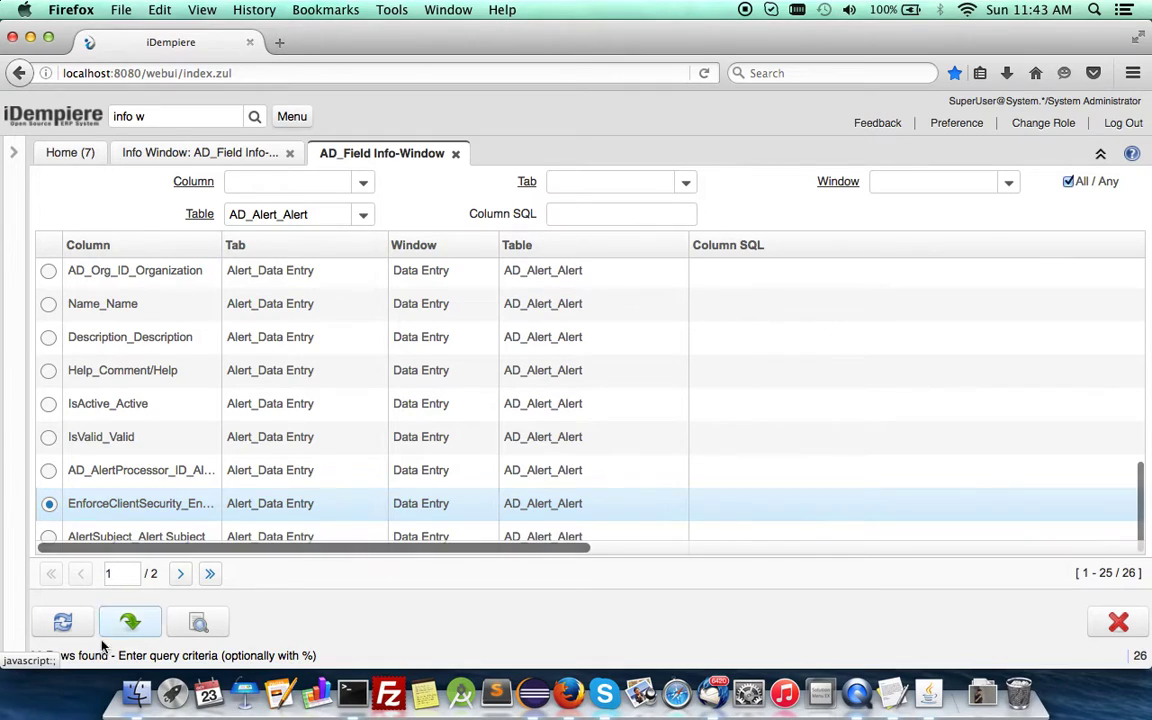
Open the Table filter list and scroll back to its top
{"action": "left_click", "coordinate": [365, 220]}
{"action": "scroll", "coordinate": [334, 246], "scroll_direction": "up", "scroll_amount": 5}
{"action": "scroll", "coordinate": [335, 247], "scroll_direction": "up", "scroll_amount": 5}
{"action": "scroll", "coordinate": [335, 247], "scroll_direction": "up", "scroll_amount": 5}
{"action": "scroll", "coordinate": [335, 247], "scroll_direction": "up", "scroll_amount": 5}
Clear the Table filter and search Column SQL '(SELECT', returning 64 fields
{"action": "left_click", "coordinate": [335, 247]}
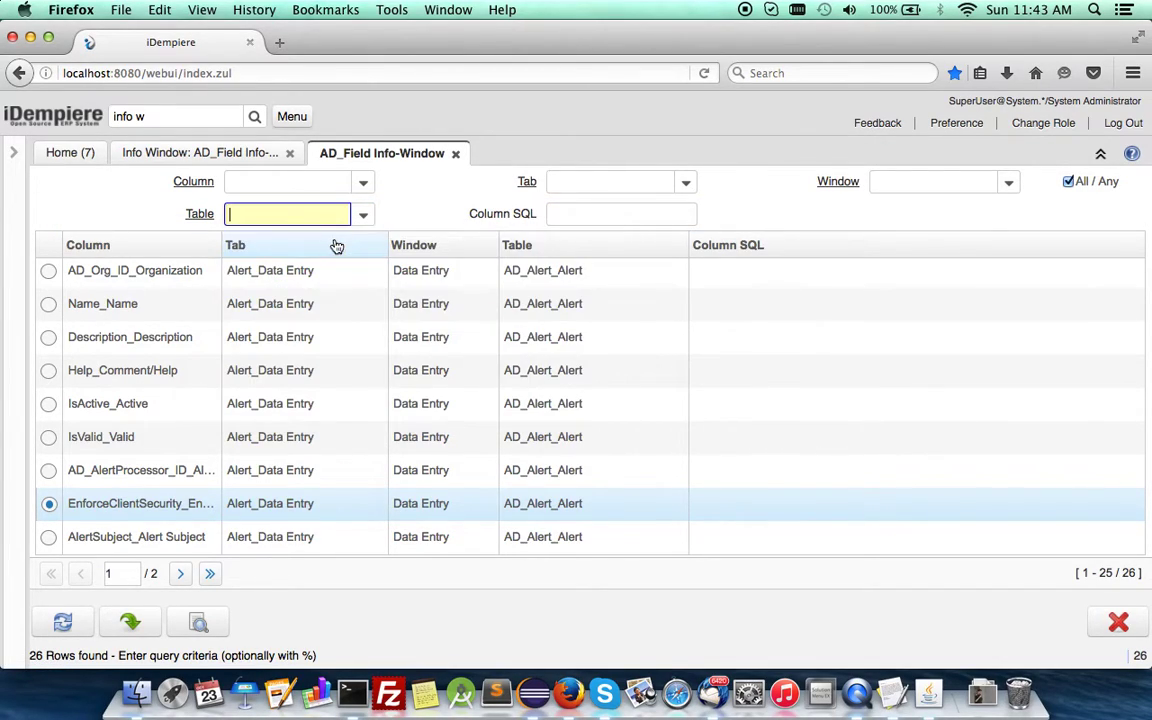
{"action": "left_click", "coordinate": [633, 215]}
{"action": "type", "text": "(SELECT"}
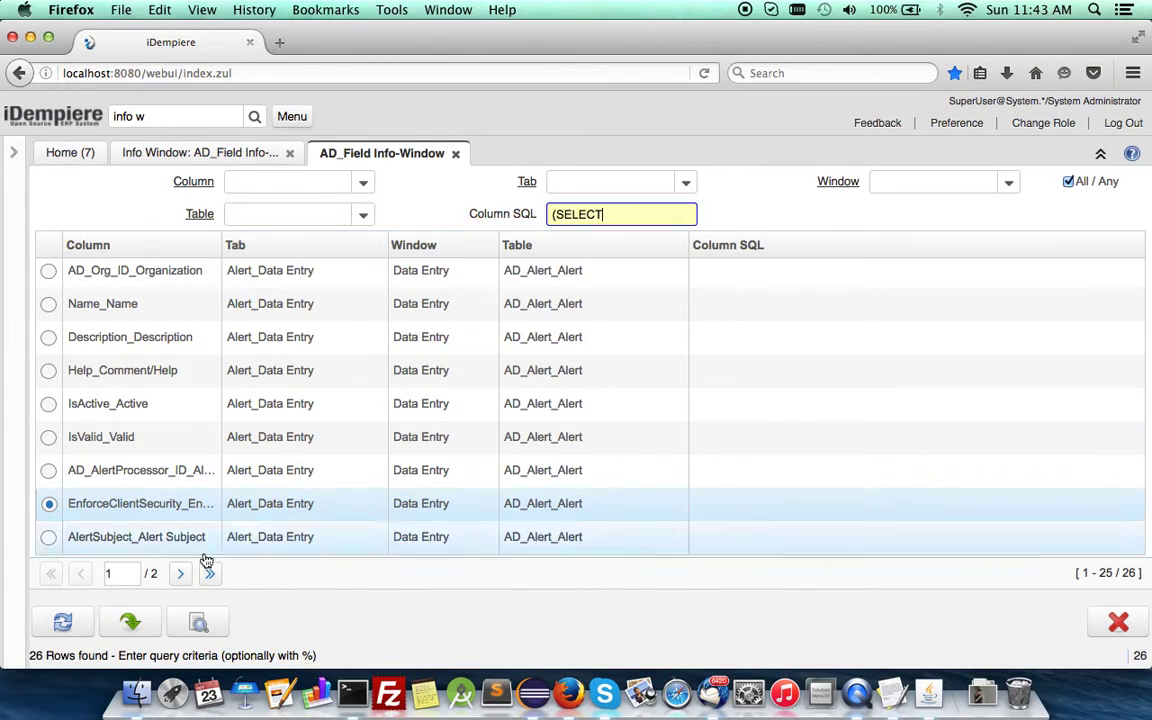
{"action": "left_click", "coordinate": [64, 626]}
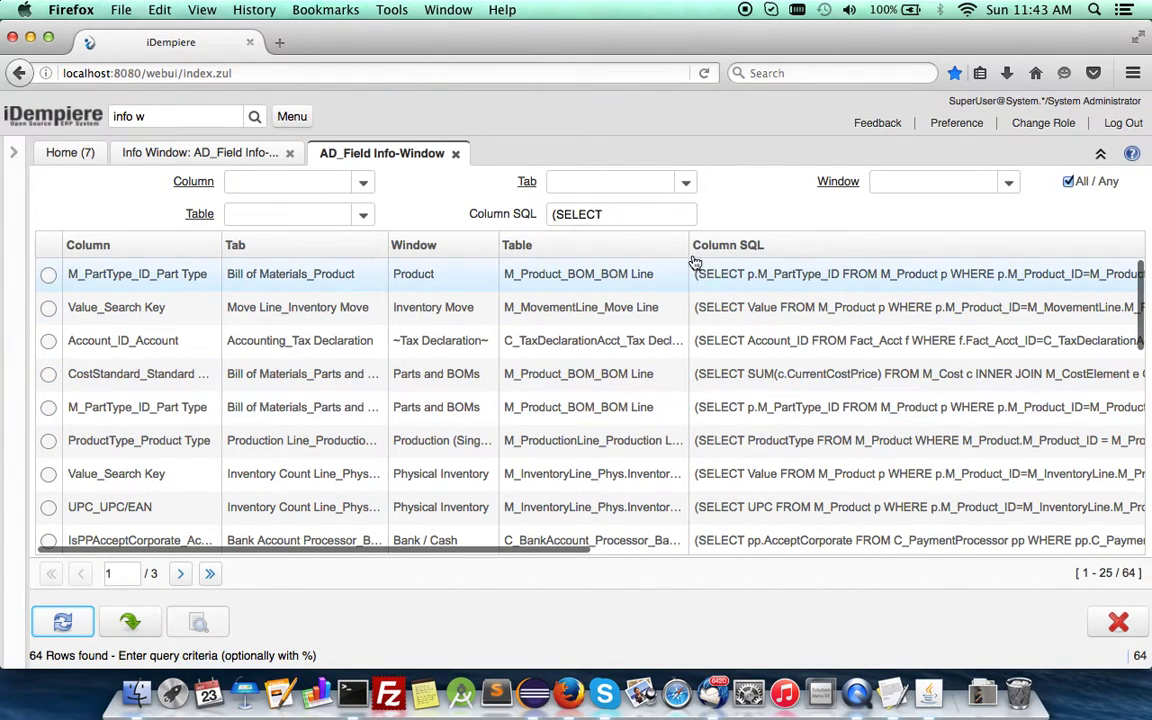
Narrow the Table column to widen Column SQL and select the M_ShippingProcessor row
{"action": "left_click_drag", "start_coordinate": [686, 244], "coordinate": [500, 242]}
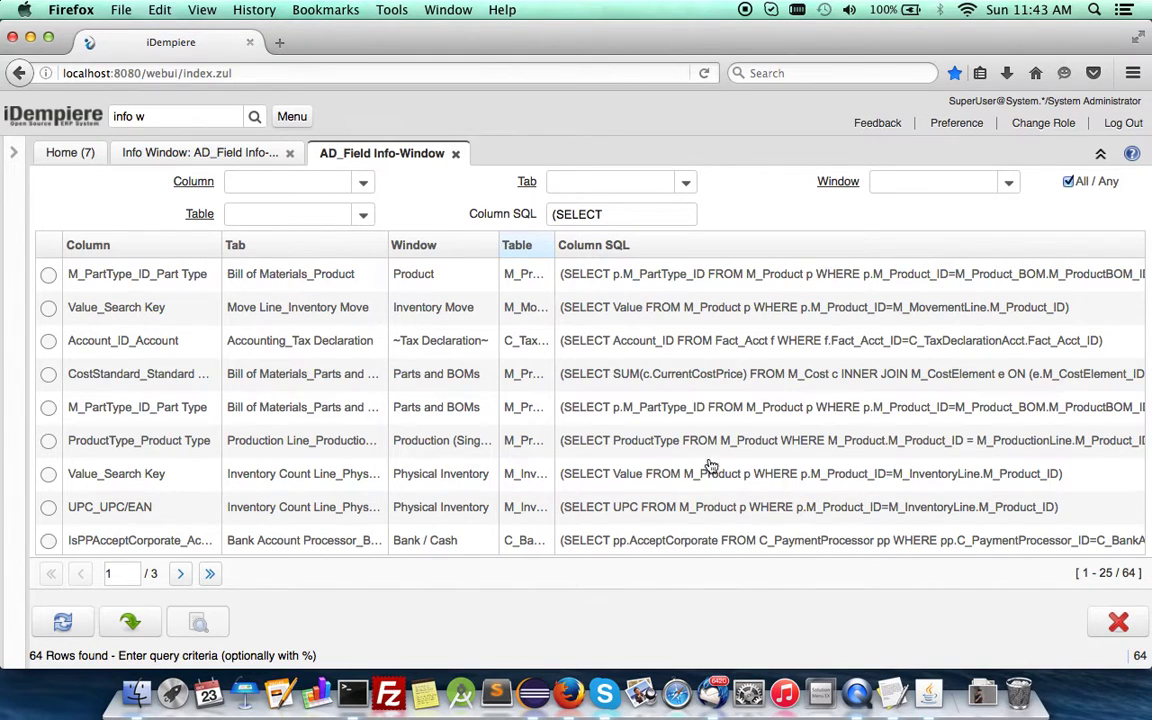
{"action": "scroll", "coordinate": [725, 487], "scroll_direction": "down", "scroll_amount": 3}
{"action": "scroll", "coordinate": [725, 487], "scroll_direction": "down", "scroll_amount": 1}
{"action": "scroll", "coordinate": [725, 487], "scroll_direction": "down", "scroll_amount": 5}
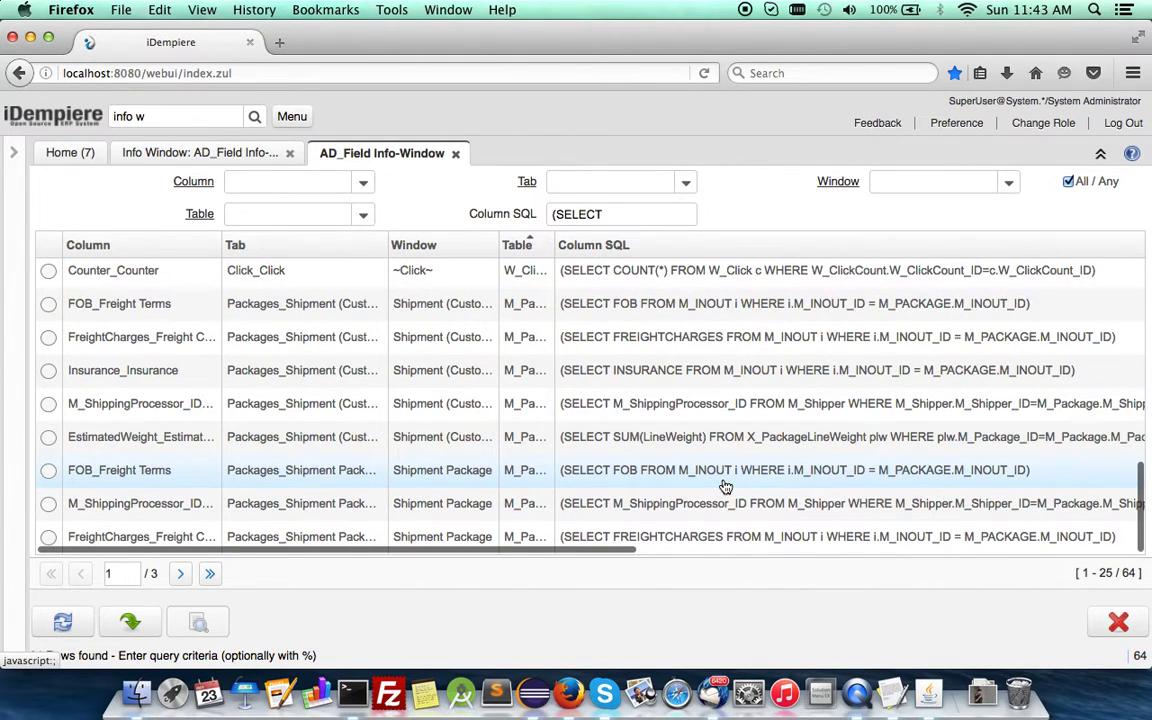
{"action": "left_click", "coordinate": [675, 509]}
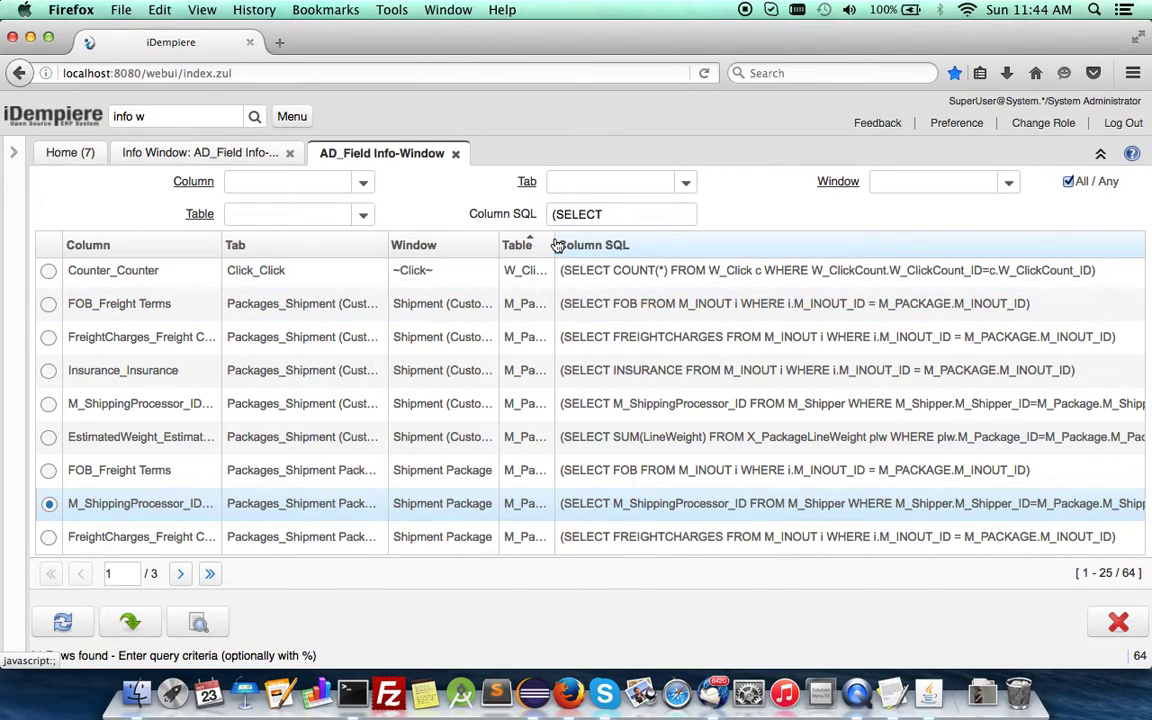
Widen the Table column for full table names, then page through results to rows 51–64 of 64
{"action": "left_click_drag", "start_coordinate": [555, 244], "coordinate": [632, 244]}
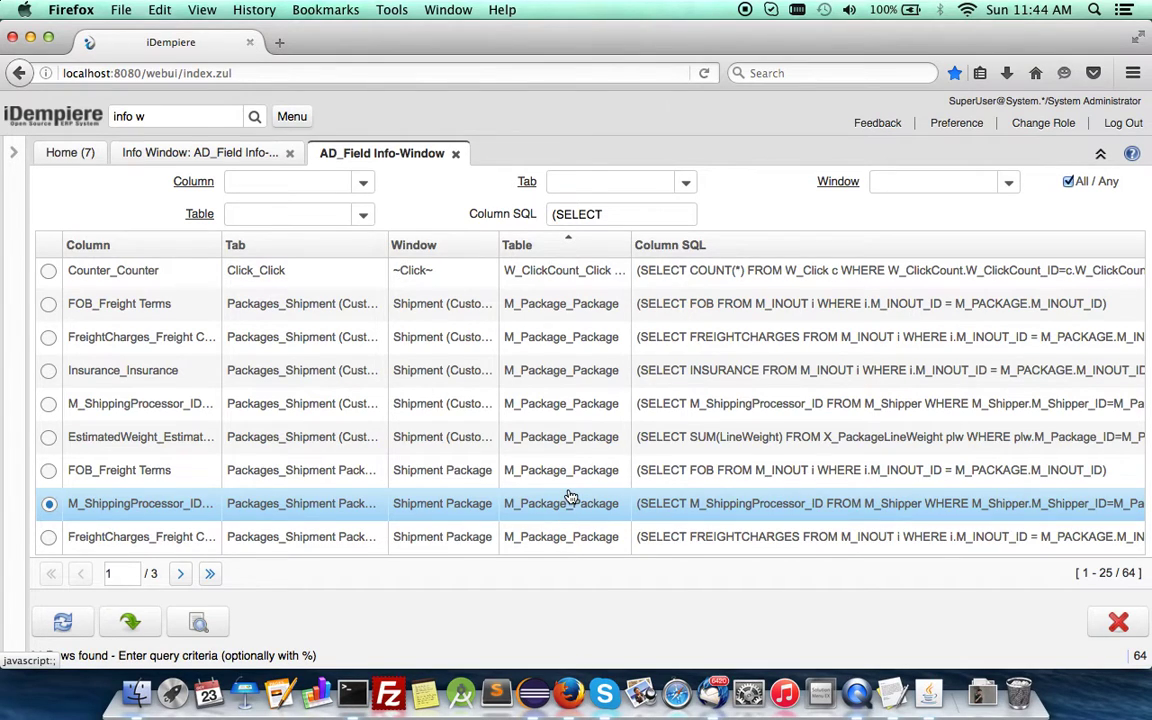
{"action": "scroll", "coordinate": [416, 482], "scroll_direction": "down", "scroll_amount": 5}
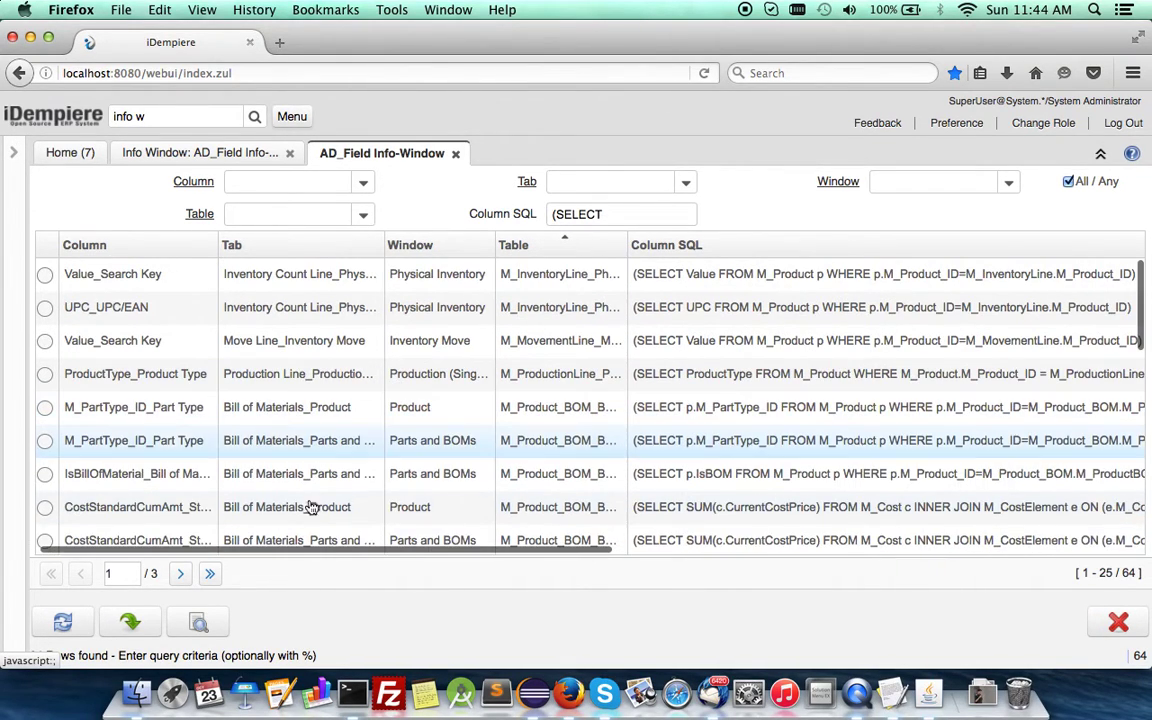
{"action": "left_click", "coordinate": [180, 573]}
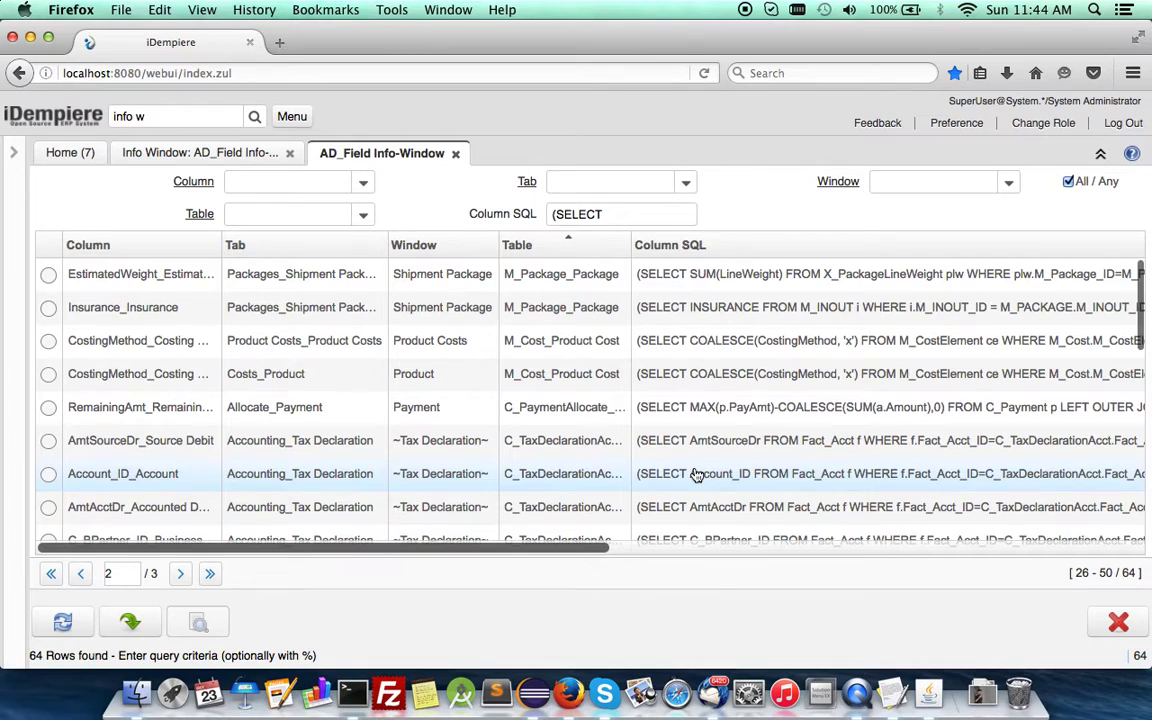
{"action": "scroll", "coordinate": [697, 475], "scroll_direction": "down", "scroll_amount": 5}
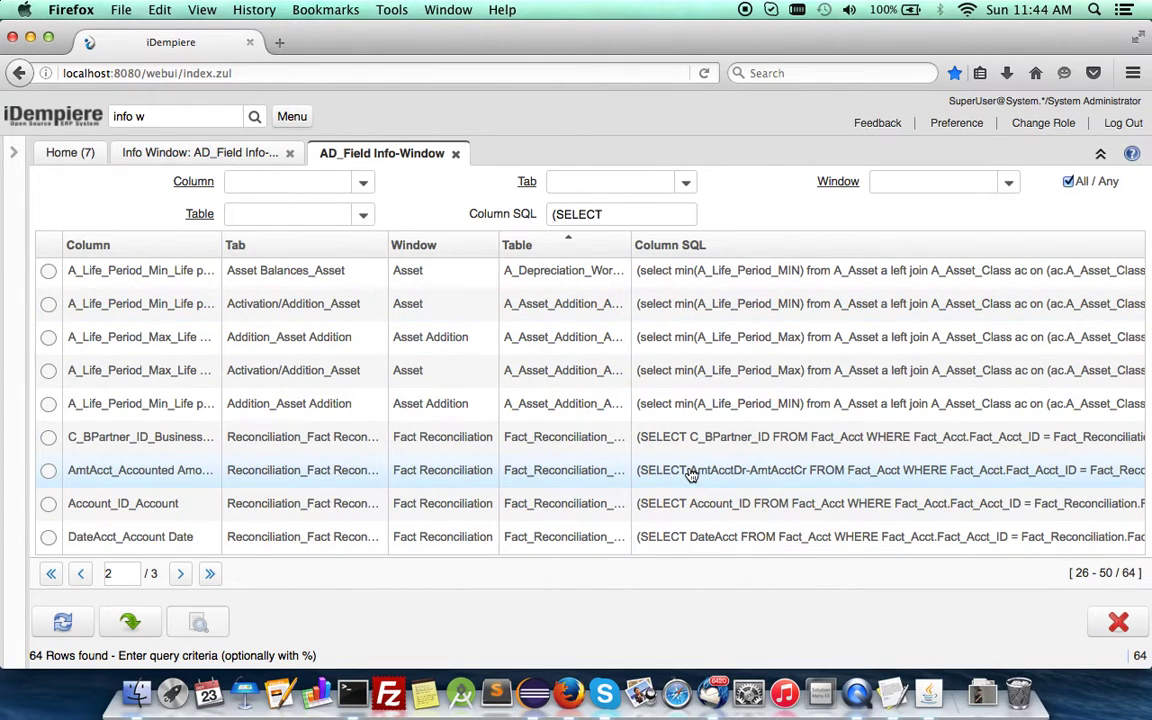
{"action": "left_click", "coordinate": [689, 472]}
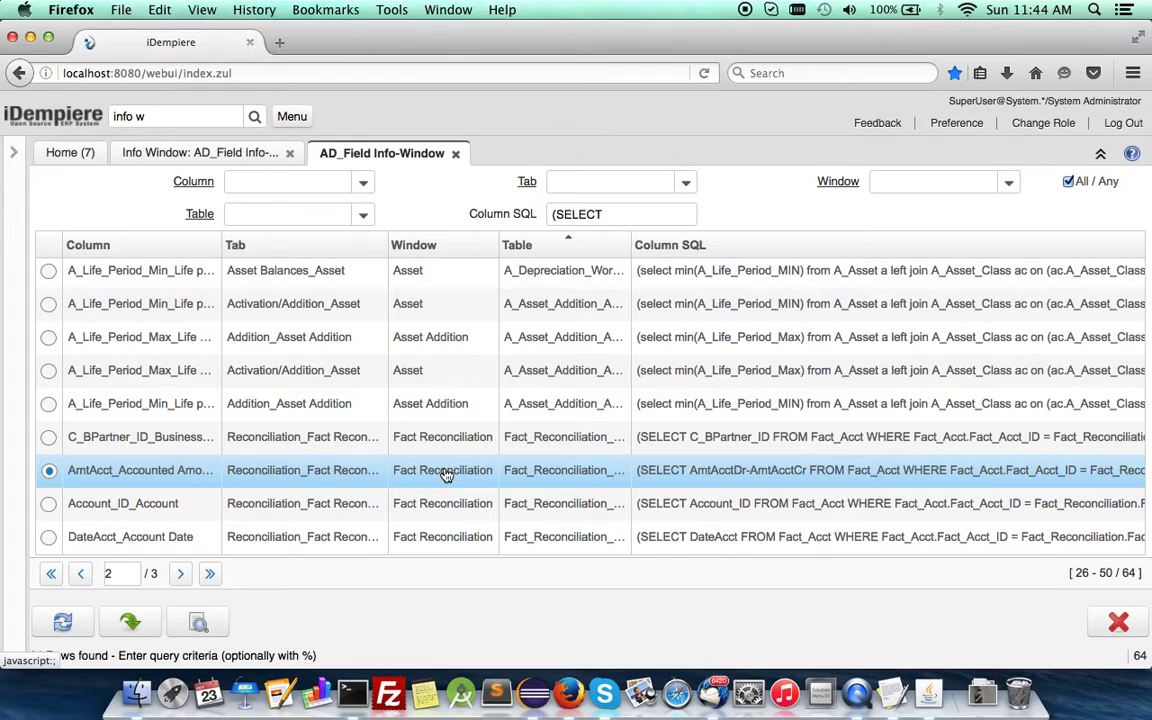
{"action": "left_click", "coordinate": [181, 574]}
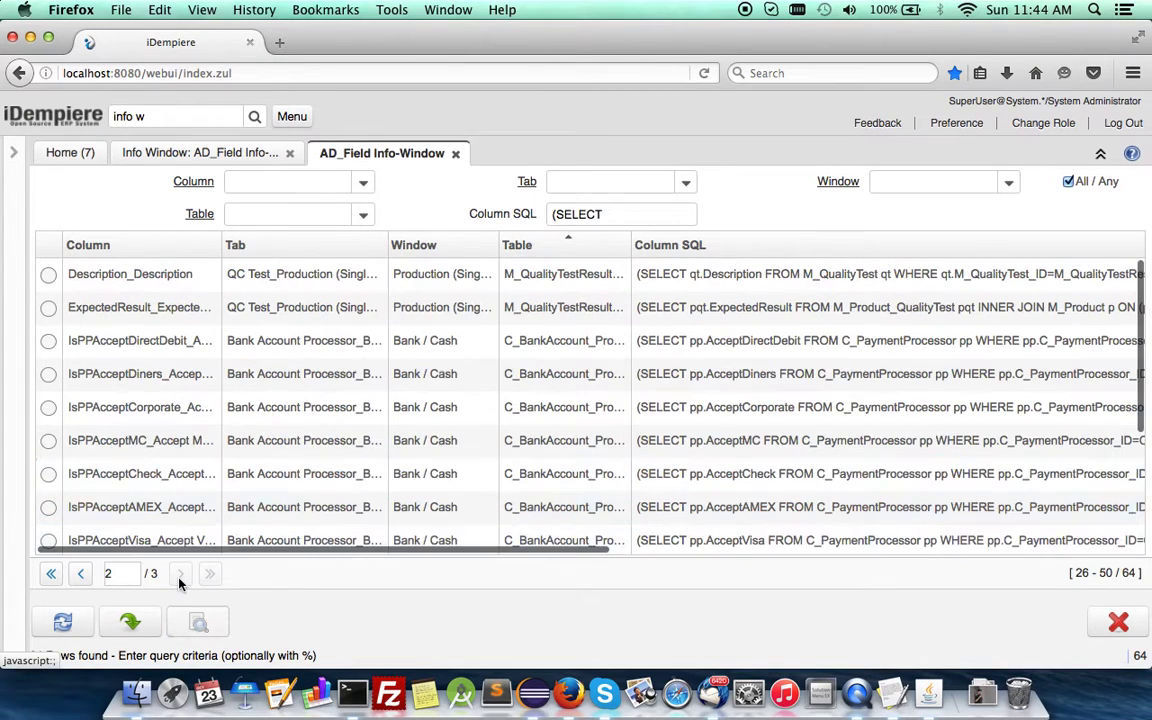
{"action": "scroll", "coordinate": [617, 430], "scroll_direction": "down", "scroll_amount": 3}
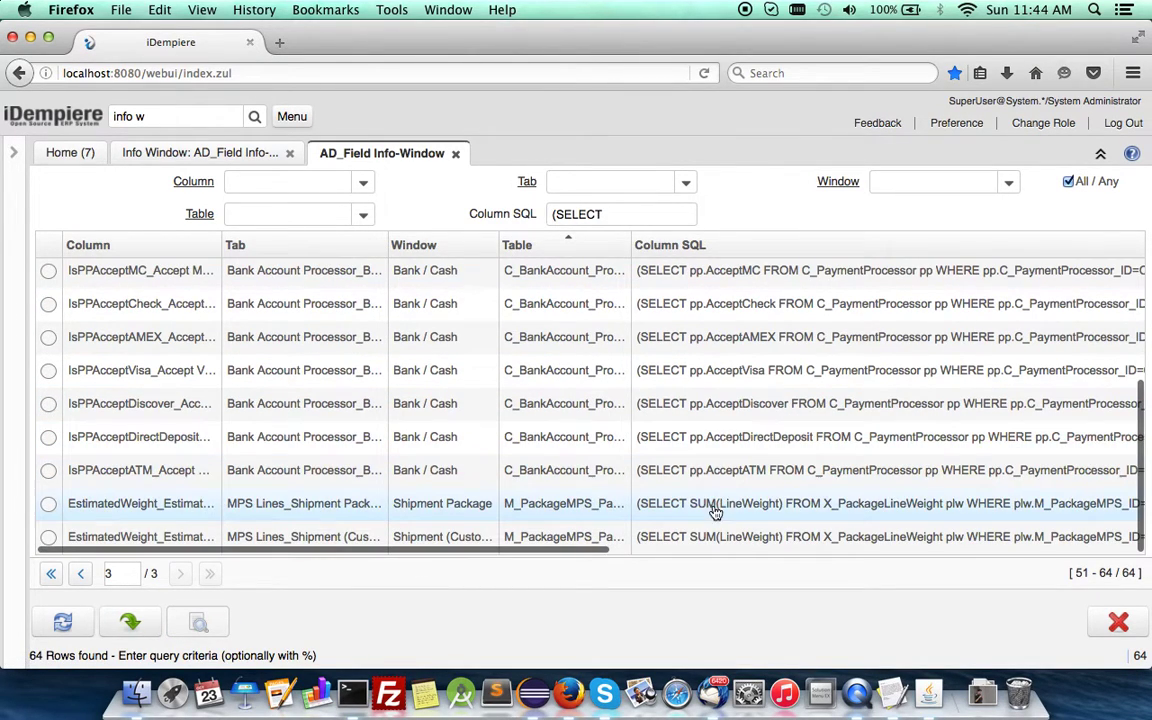
Rerun the field search with the Column SQL filter broadened to '('
{"action": "left_click_drag", "start_coordinate": [604, 214], "coordinate": [408, 181]}
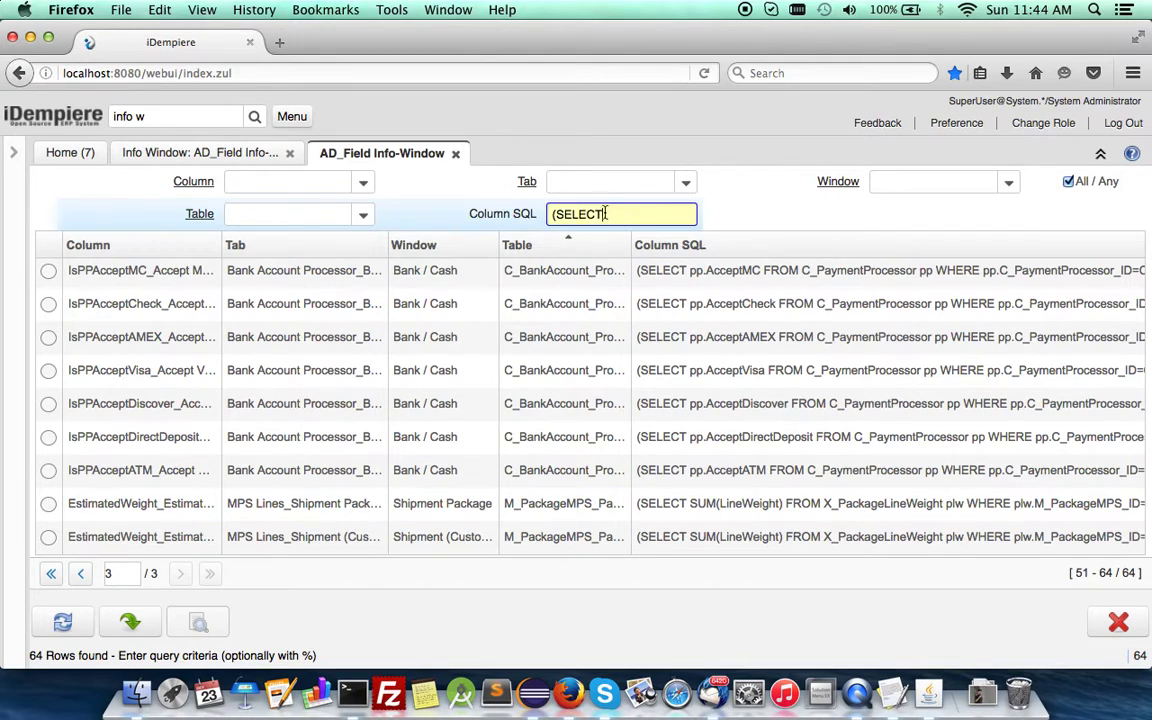
{"action": "type", "text": "("}
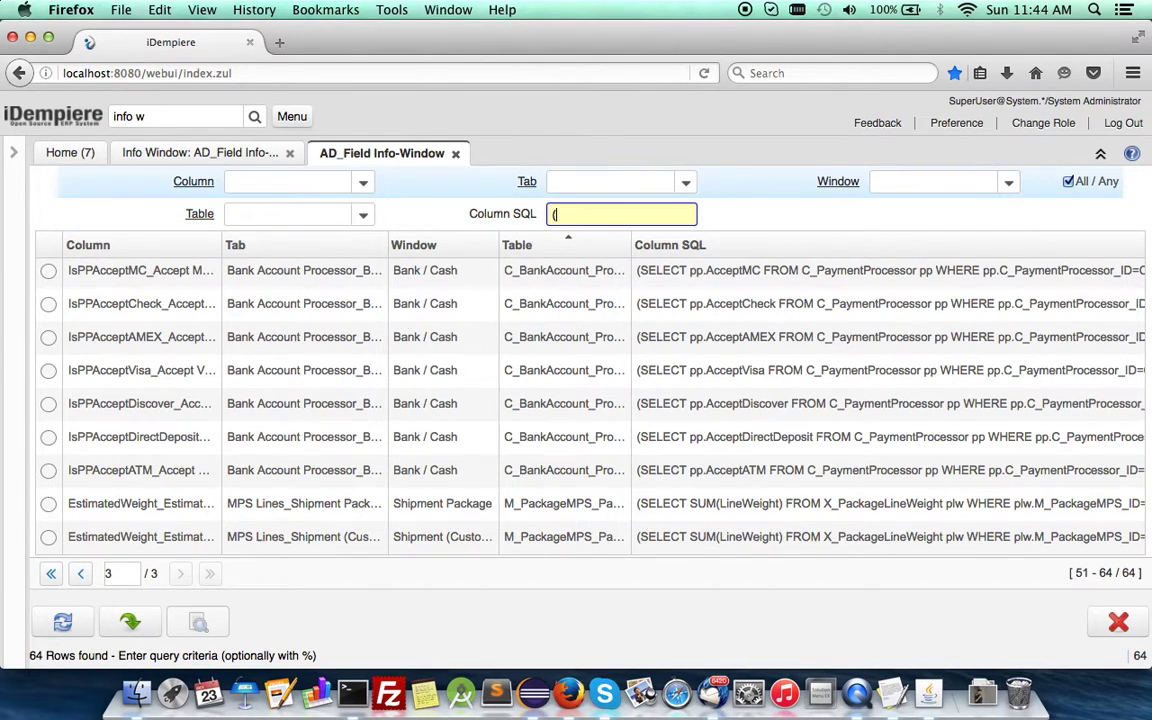
{"action": "left_click", "coordinate": [58, 622]}
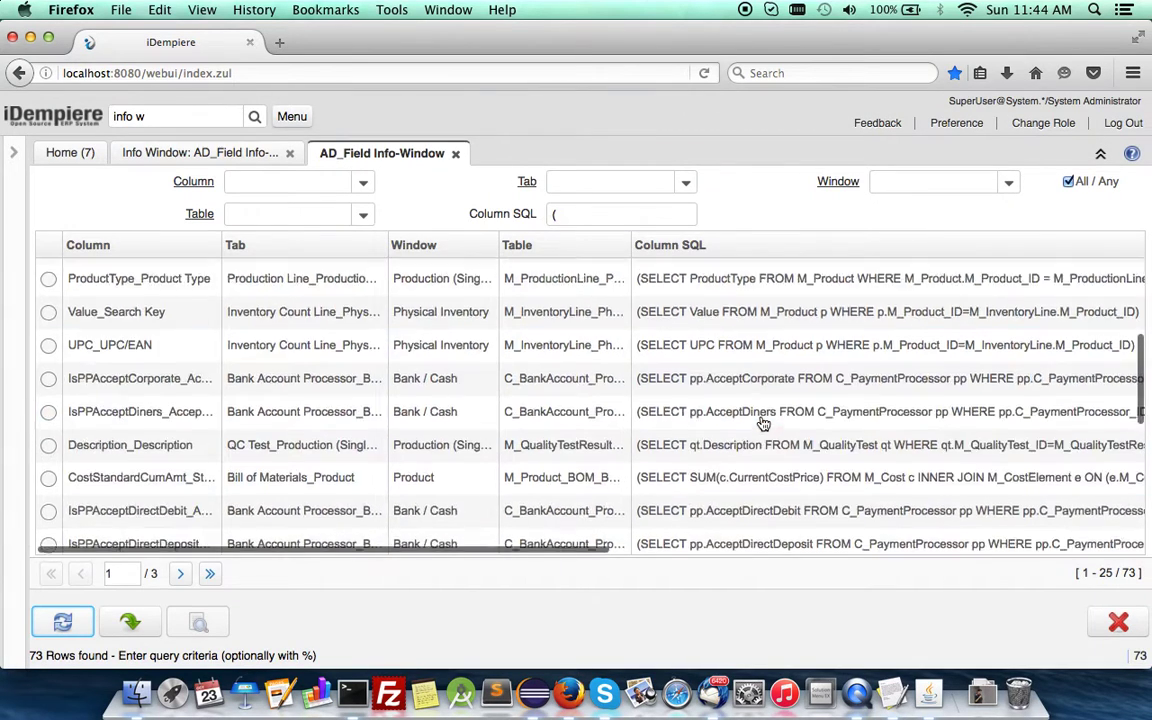
Search Column SQL starting with '(CAS' and open the Price_Price field record
{"action": "left_click", "coordinate": [588, 217]}
{"action": "type", "text": "CAS"}
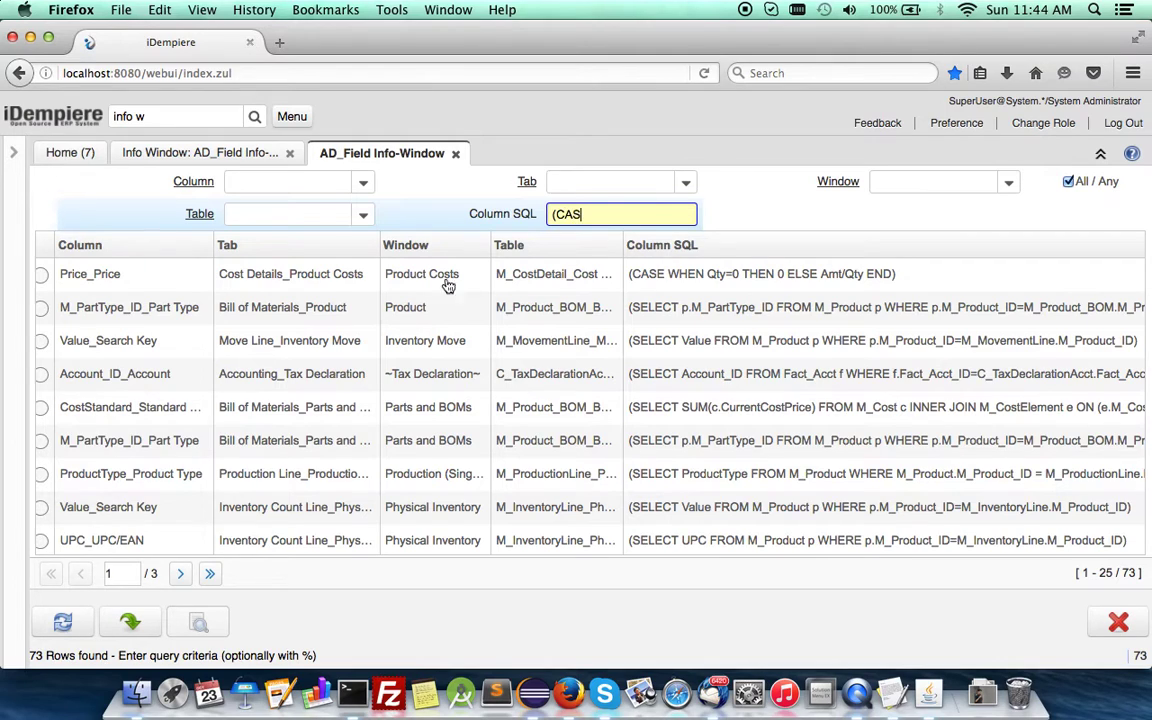
{"action": "left_click", "coordinate": [64, 624]}
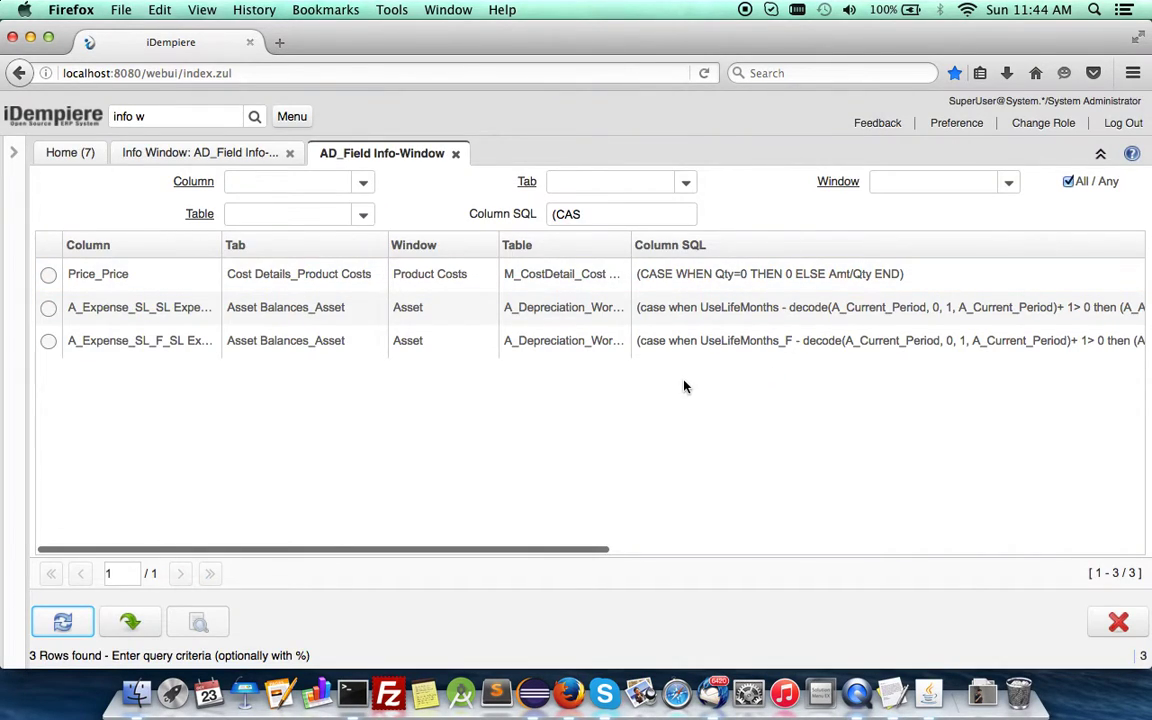
{"action": "left_click", "coordinate": [81, 345]}
{"action": "left_click", "coordinate": [74, 278]}
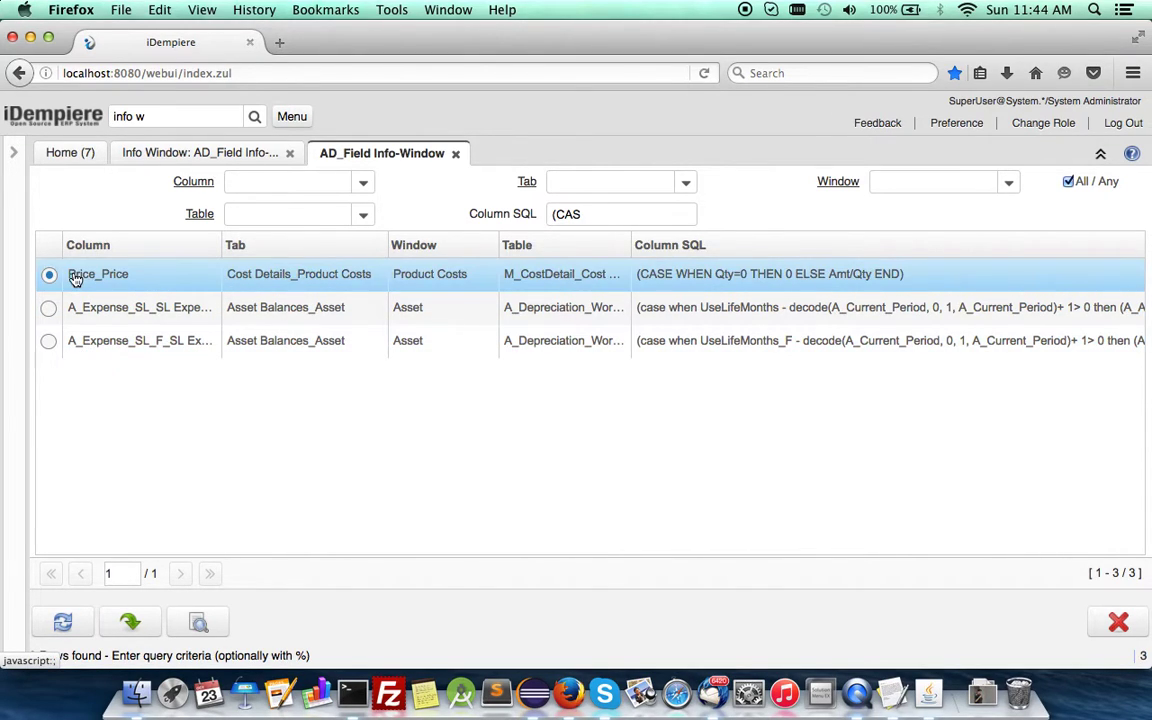
{"action": "left_click", "coordinate": [214, 632]}
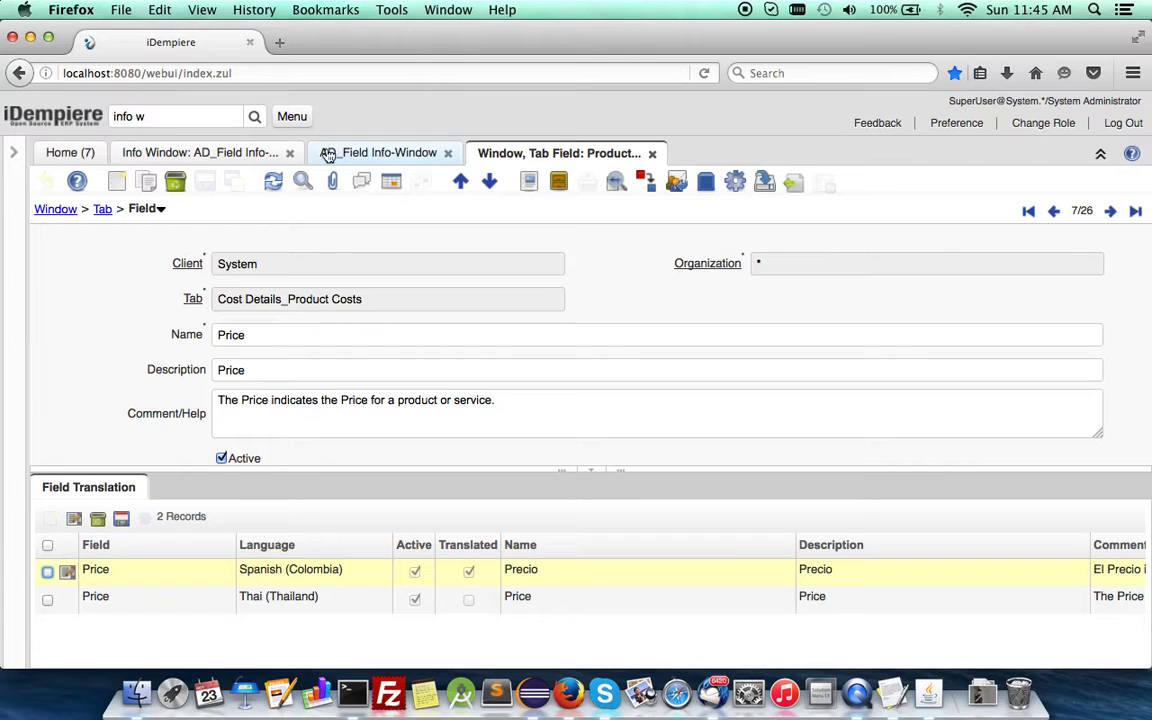
Return to the Home dashboard and expand the side panel with Recent Items
{"action": "left_click", "coordinate": [84, 155]}
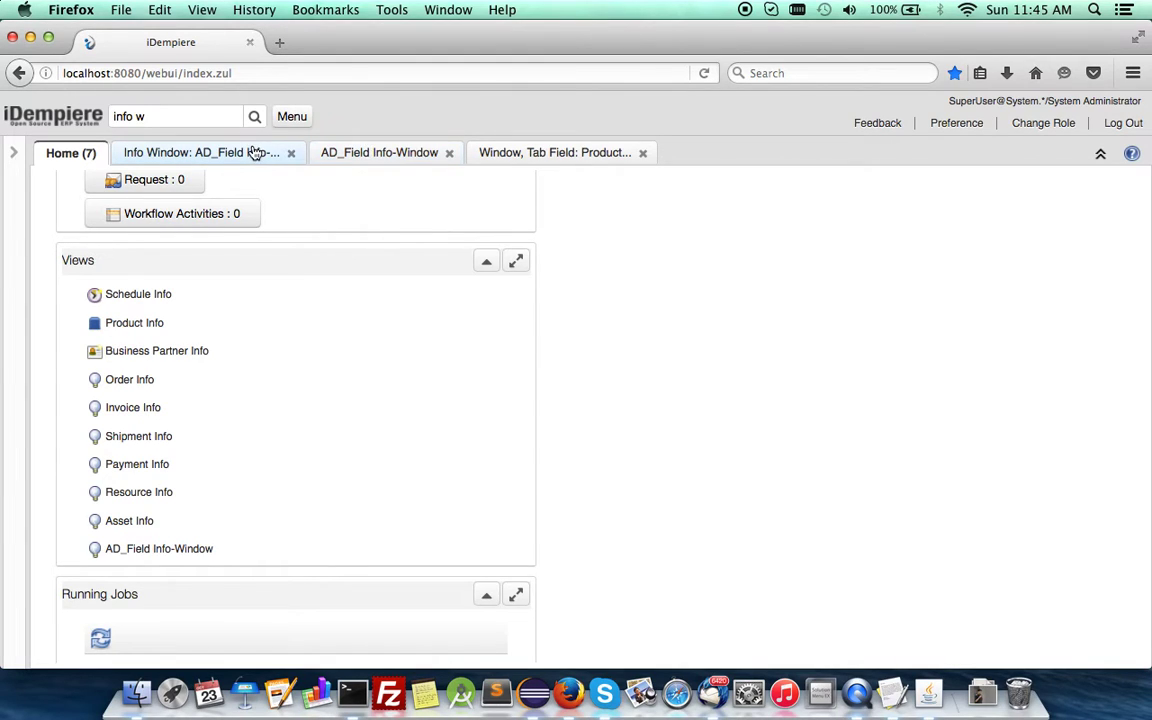
{"action": "left_click", "coordinate": [13, 153]}
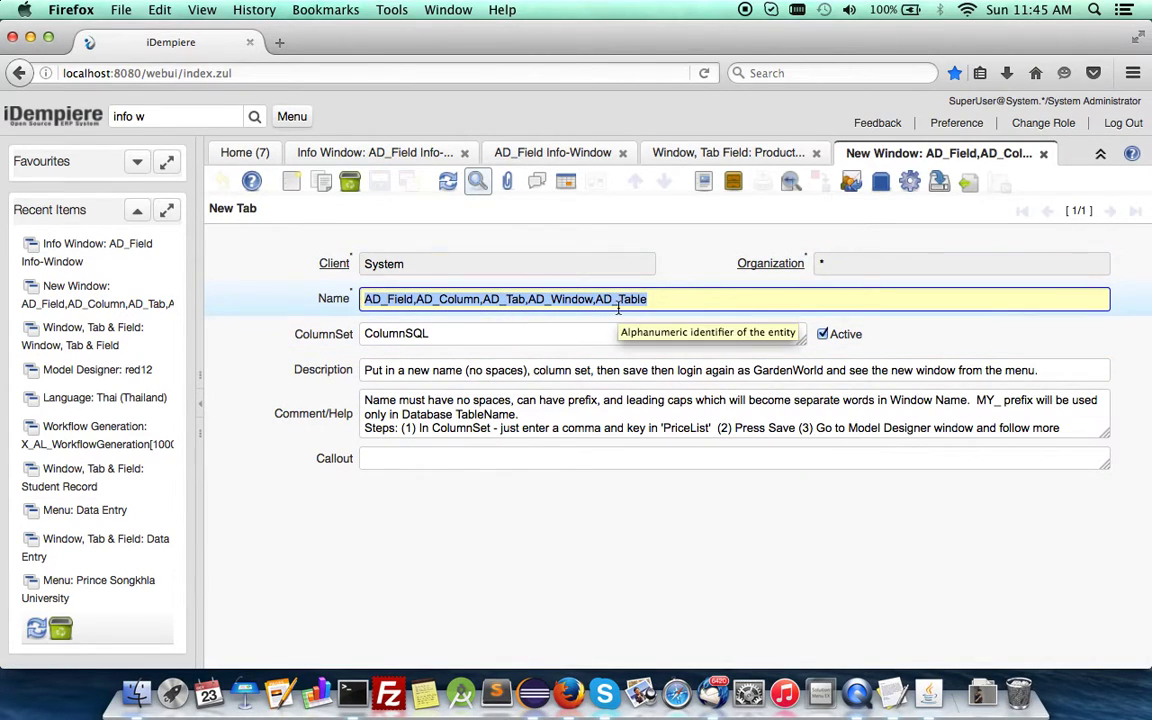
Set the New Window record's ColumnSet to Callout, save, resume the paused debugger, and close the record
{"action": "left_click", "coordinate": [563, 328]}
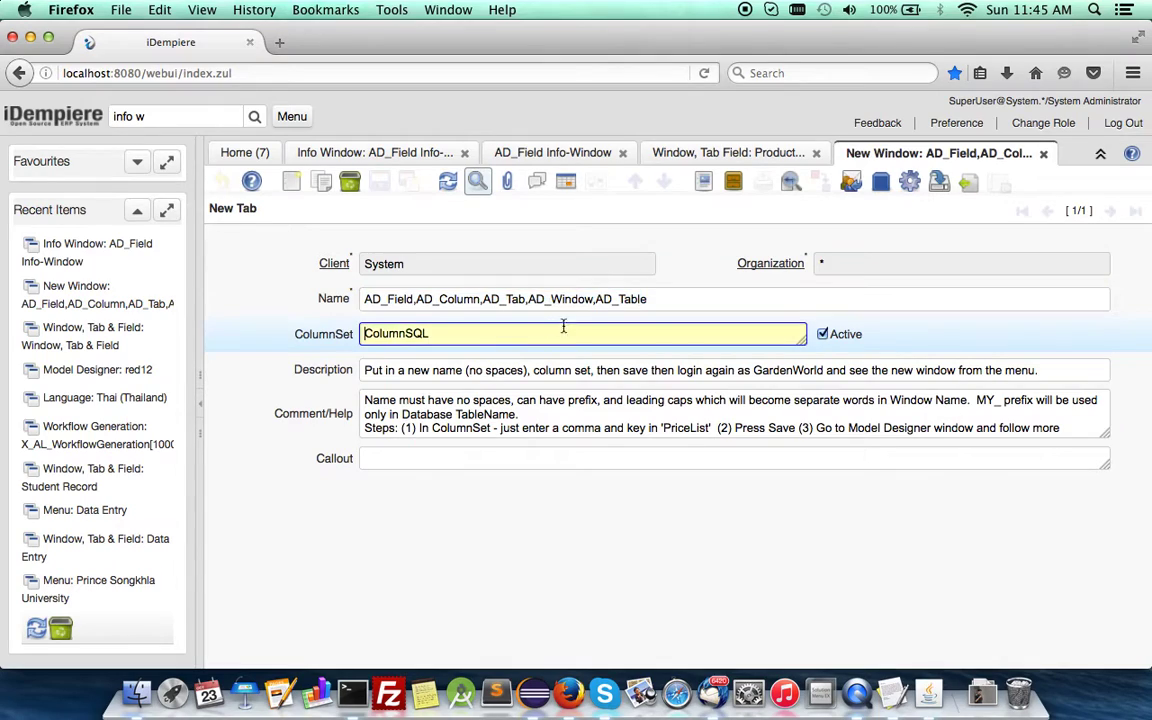
{"action": "left_click", "coordinate": [476, 336]}
{"action": "type", "text": "Callout"}
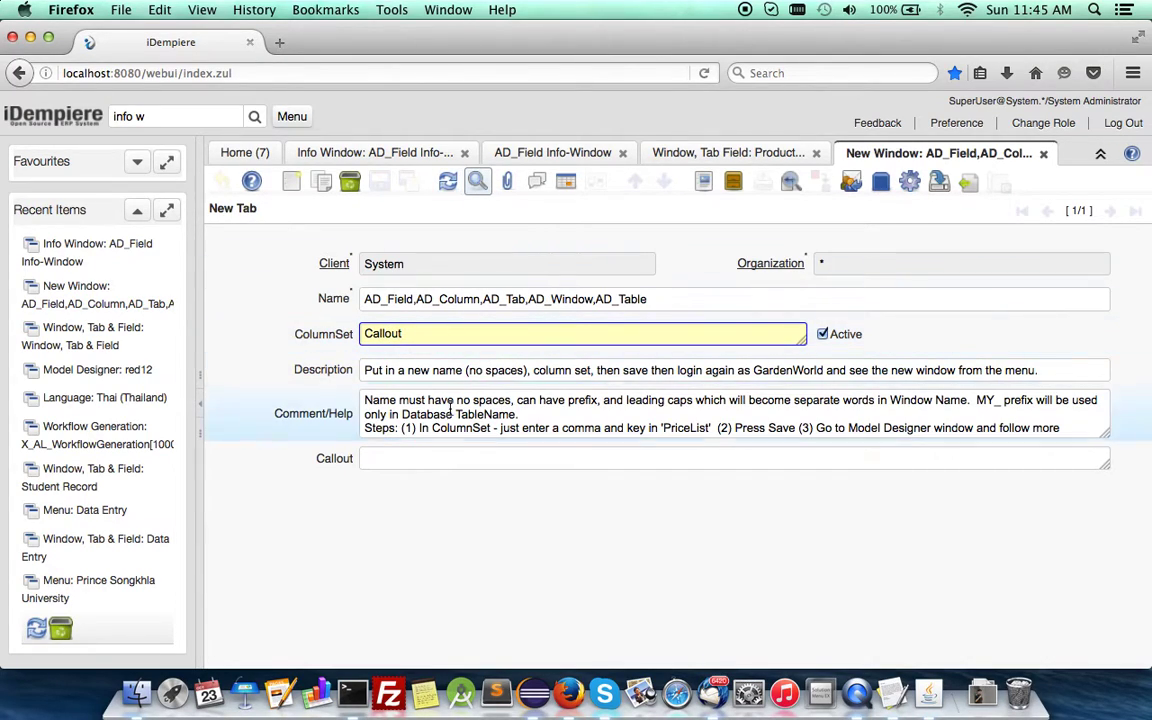
{"action": "key", "text": "ctrl+Left"}
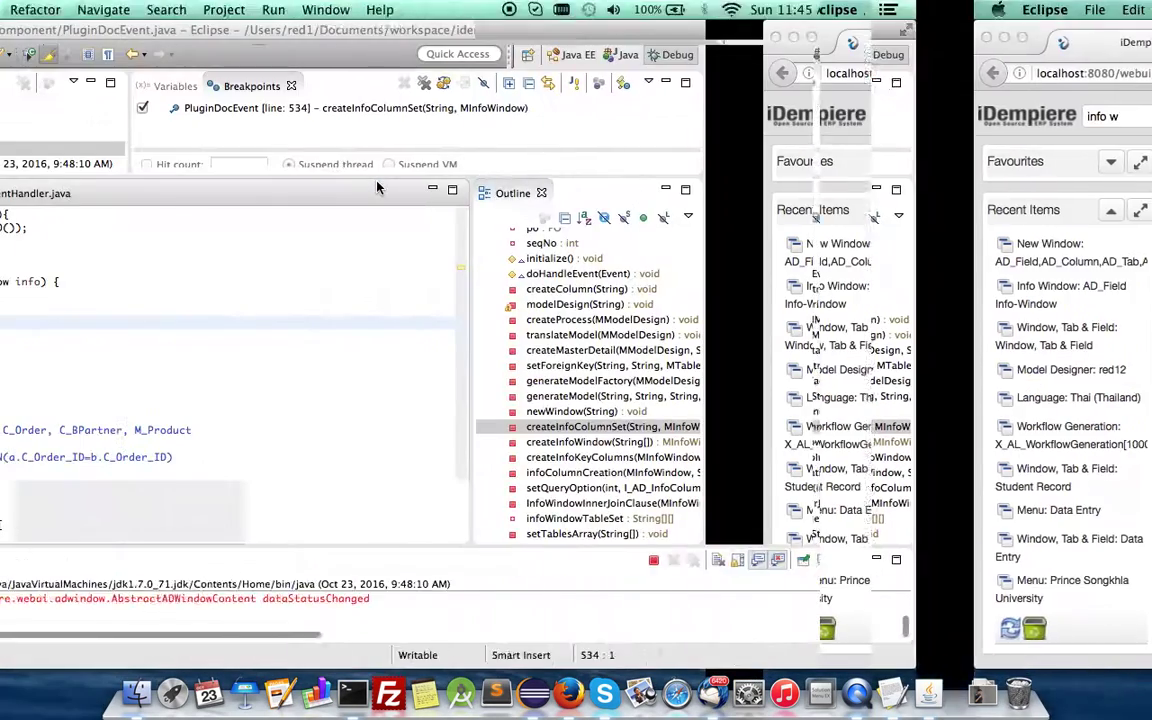
{"action": "left_click", "coordinate": [127, 56]}
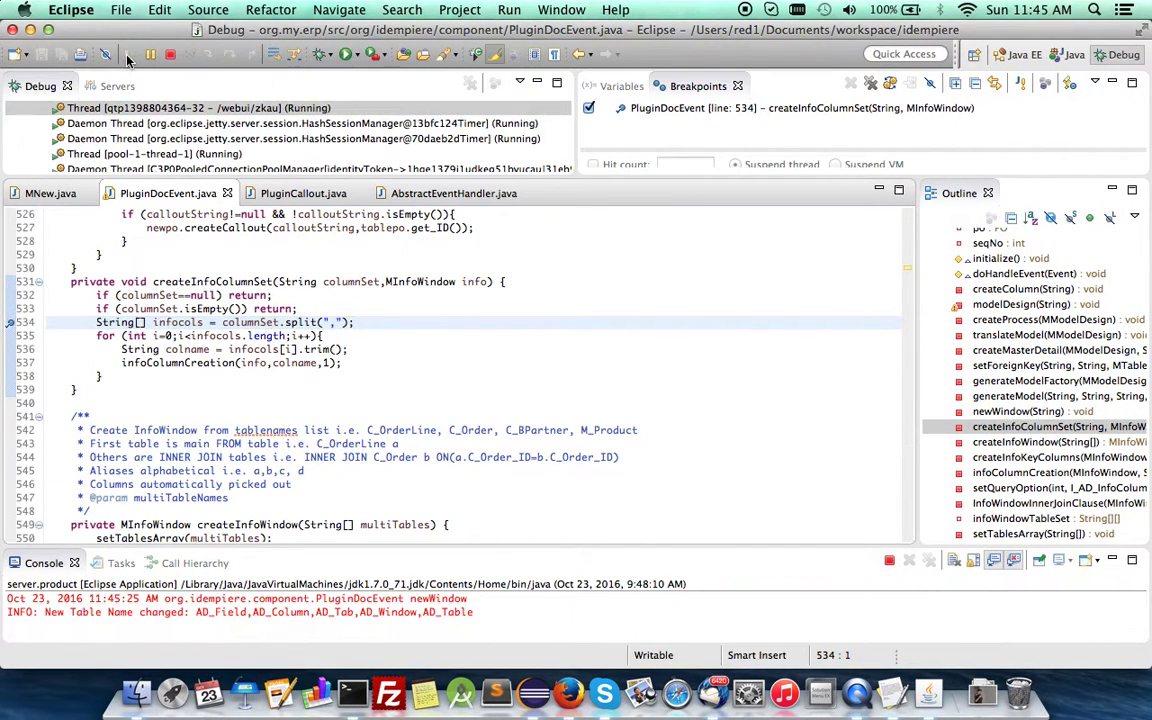
{"action": "key", "text": "ctrl+Right"}
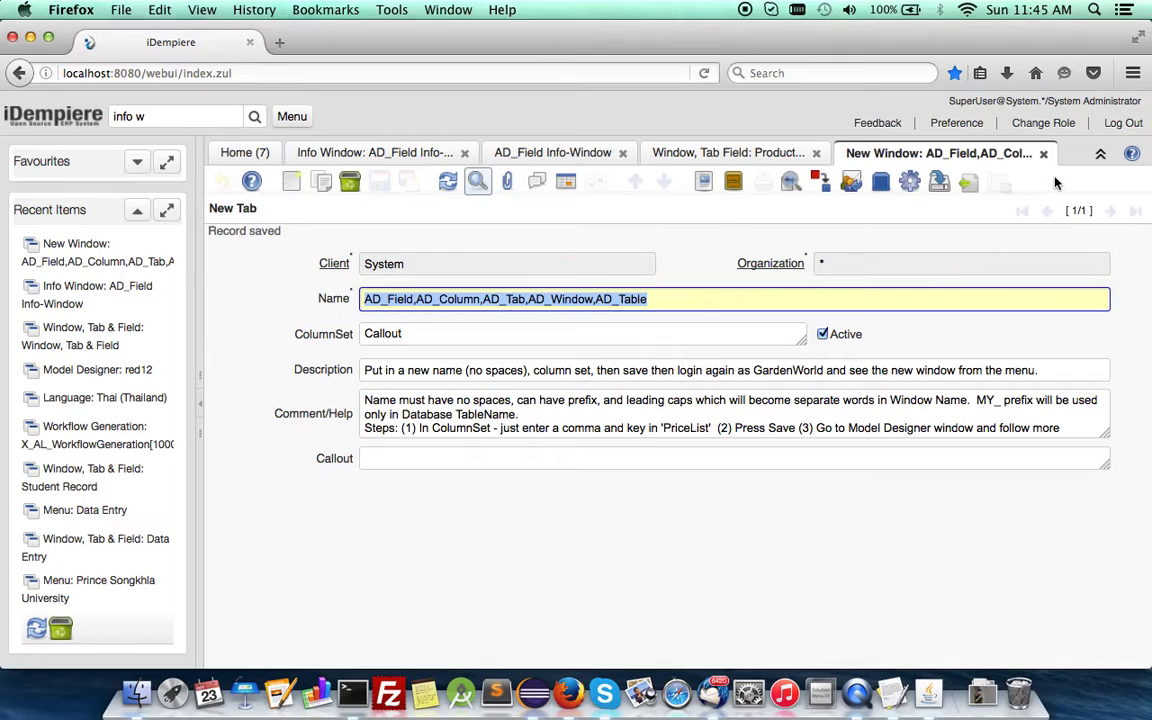
{"action": "left_click", "coordinate": [1043, 154]}
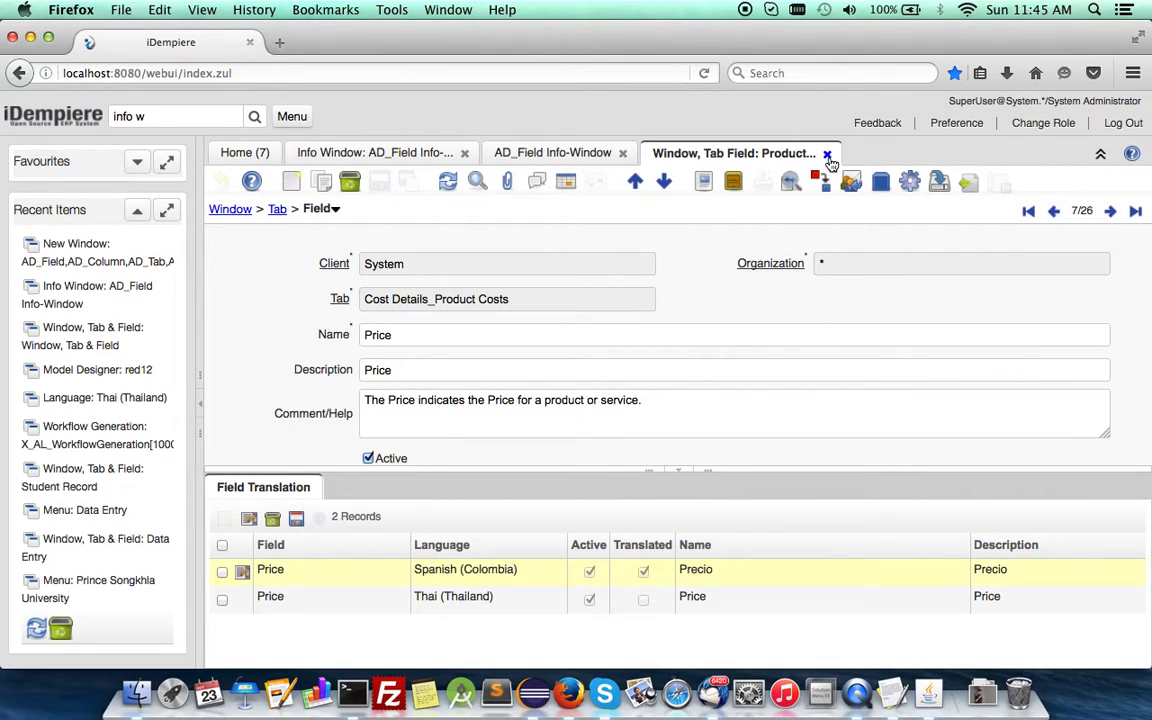
Close the old tabs, open a fresh AD_Field Info-Window, and filter it to table AD_Alert_Alert
{"action": "left_click", "coordinate": [630, 154]}
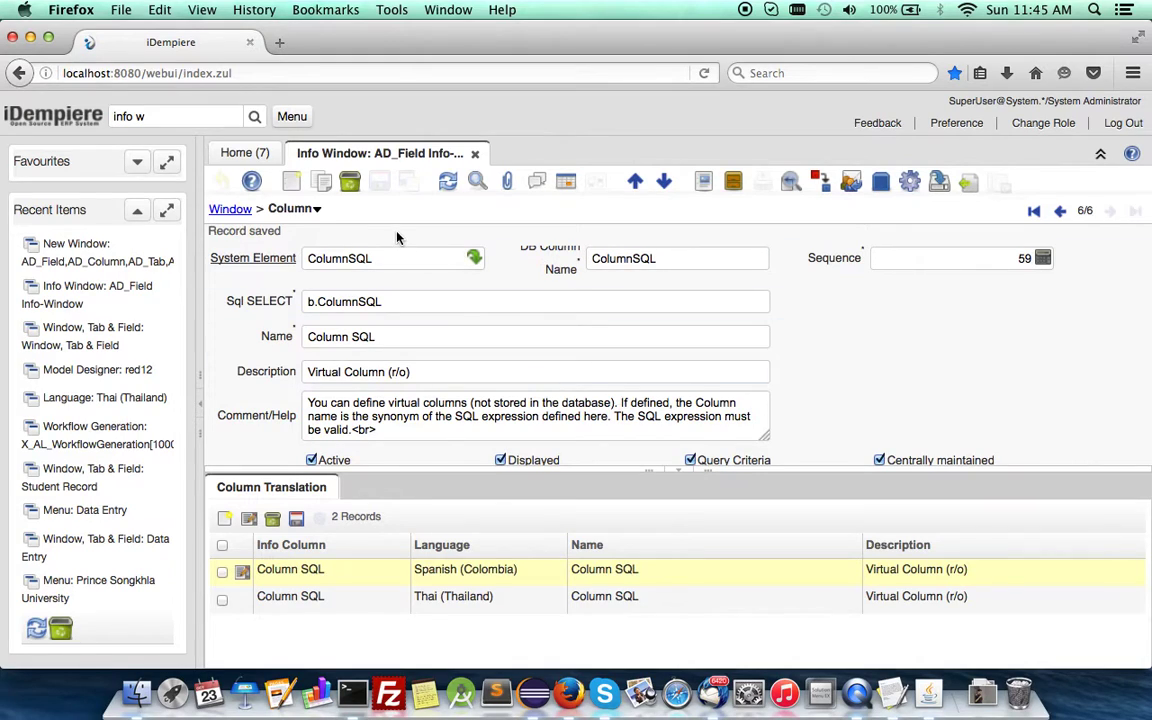
{"action": "left_click", "coordinate": [238, 154]}
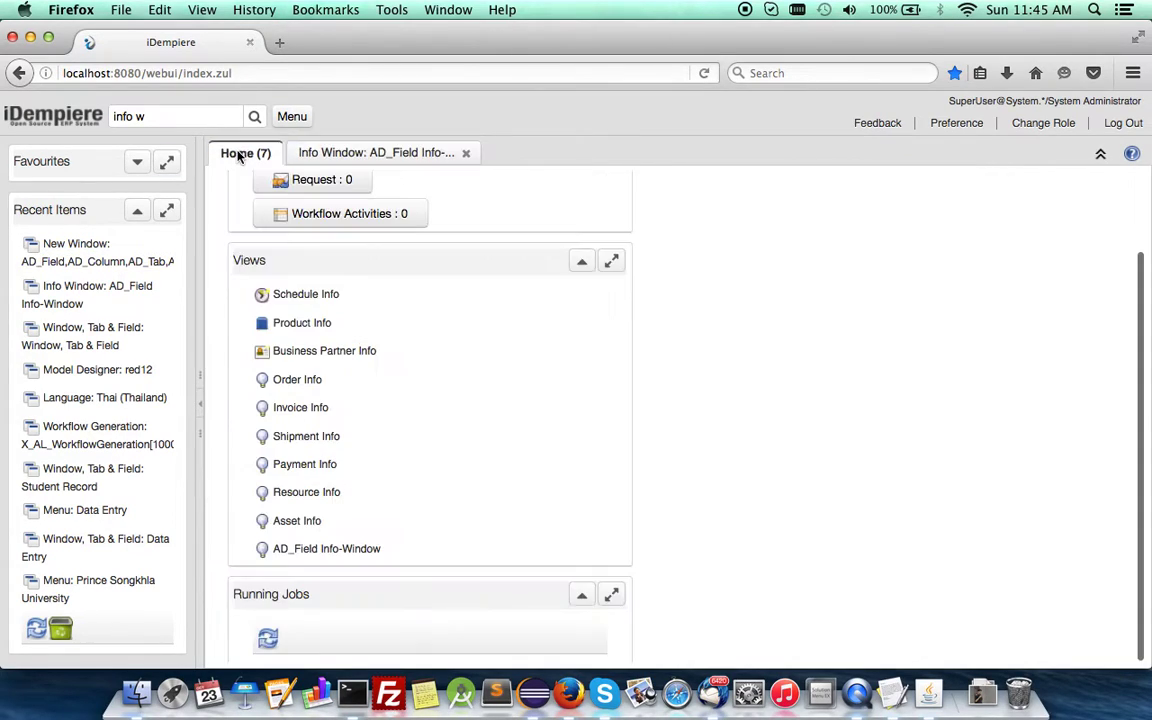
{"action": "left_click", "coordinate": [285, 550]}
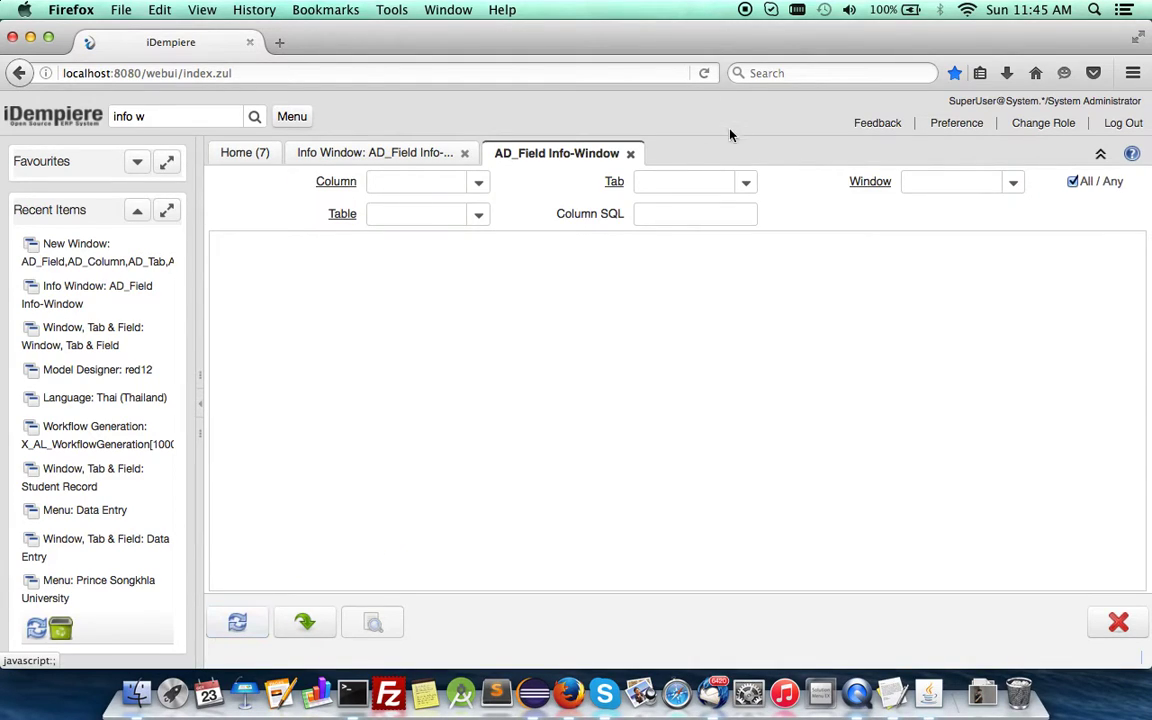
{"action": "left_click", "coordinate": [675, 222]}
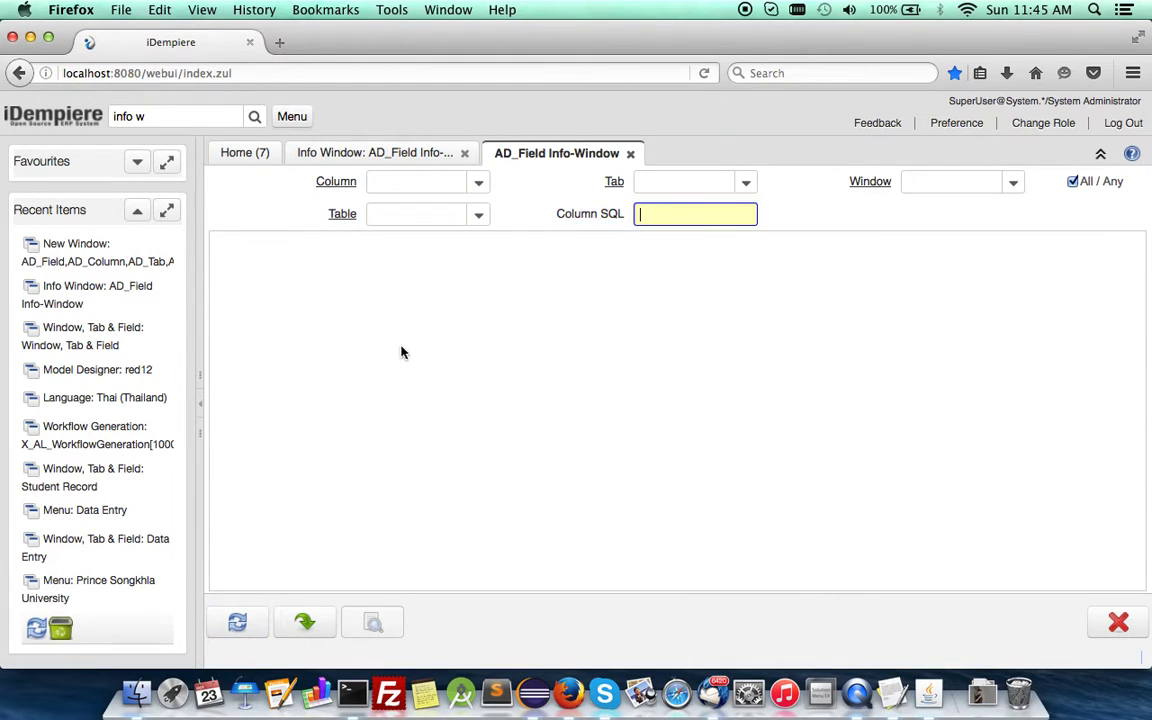
{"action": "left_click", "coordinate": [478, 216]}
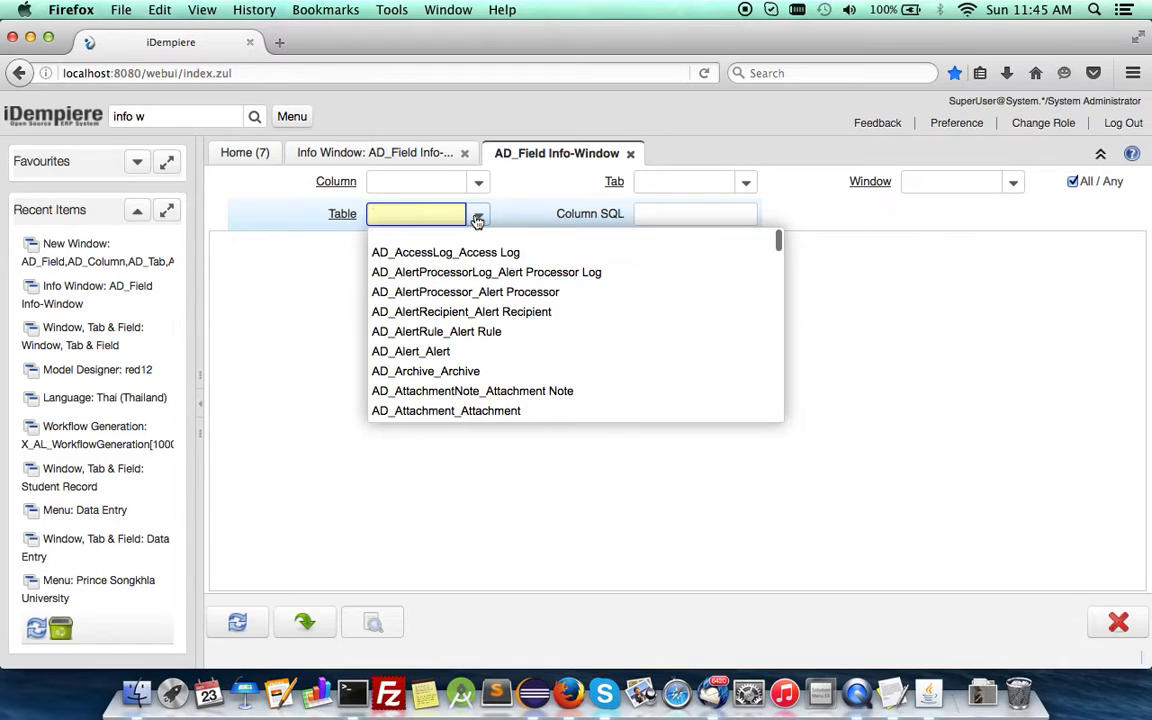
{"action": "left_click", "coordinate": [425, 351]}
{"action": "left_click", "coordinate": [243, 622]}
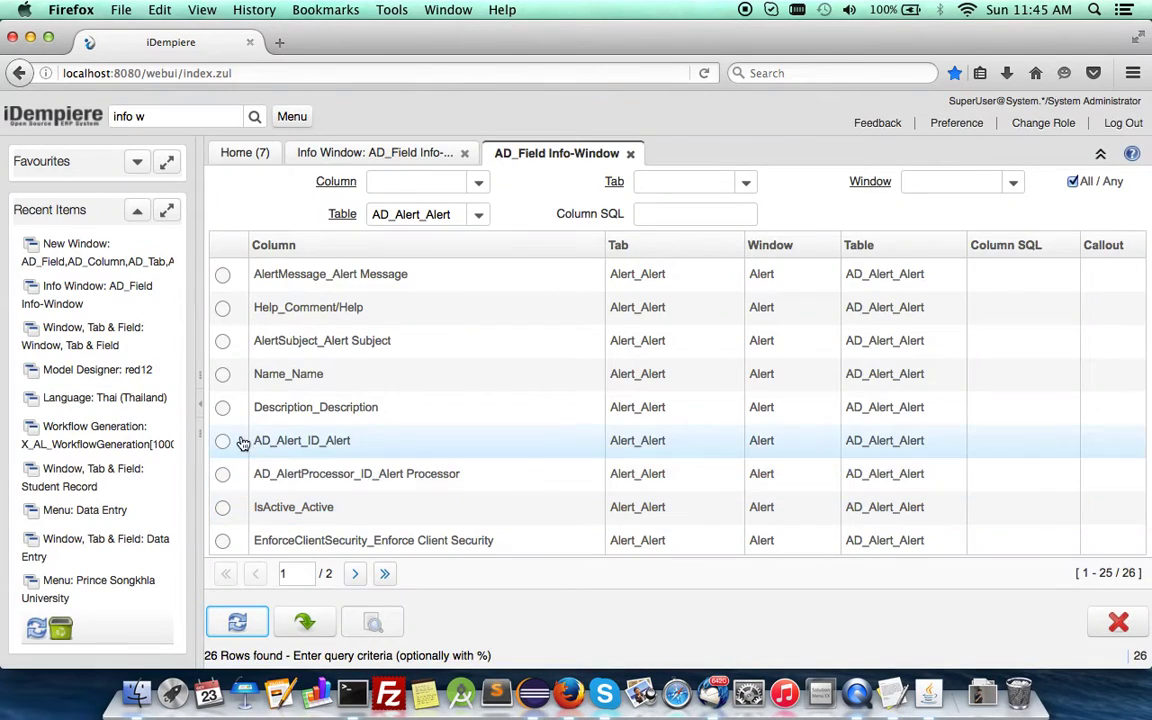
{"action": "left_click", "coordinate": [200, 411]}
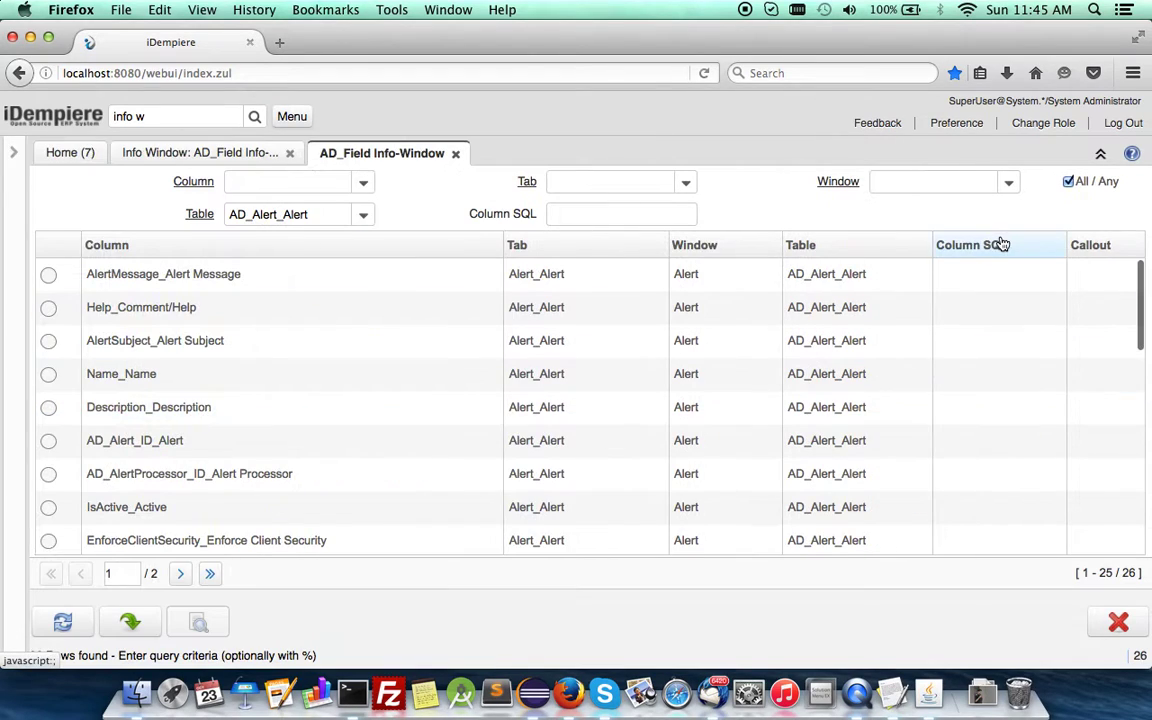
Sort by Callout, then refilter the field search to table C_OrderLine_Sales Order Line
{"action": "left_click", "coordinate": [1117, 247]}
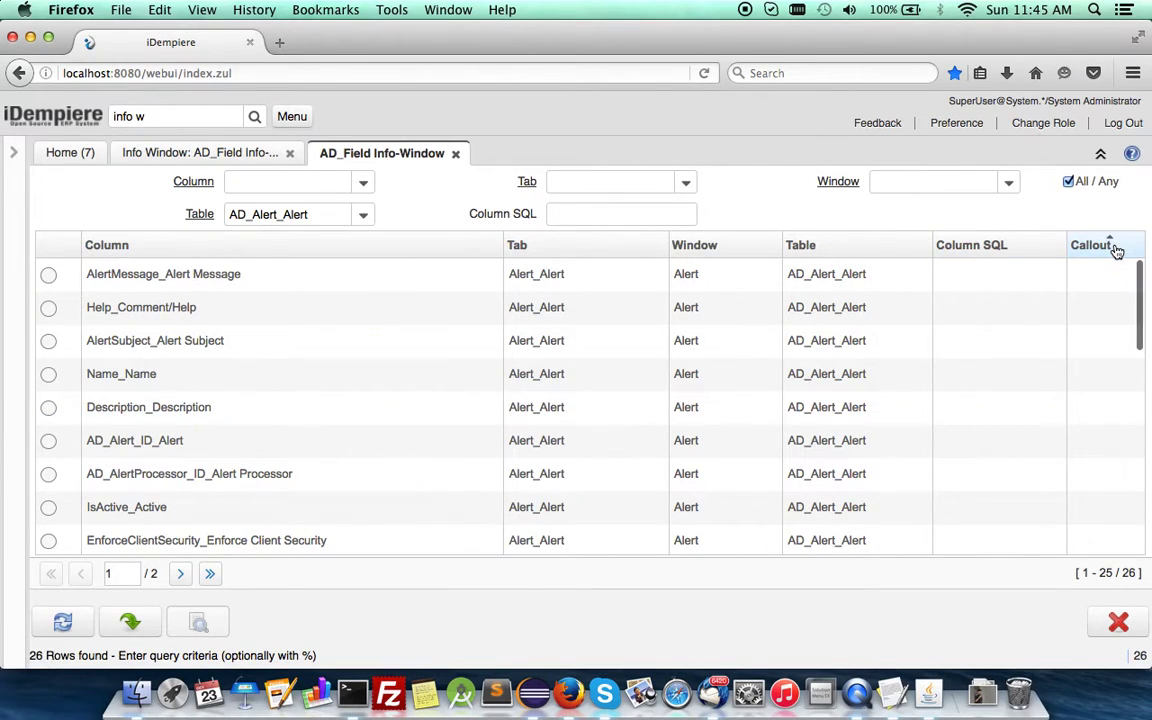
{"action": "left_click", "coordinate": [365, 220]}
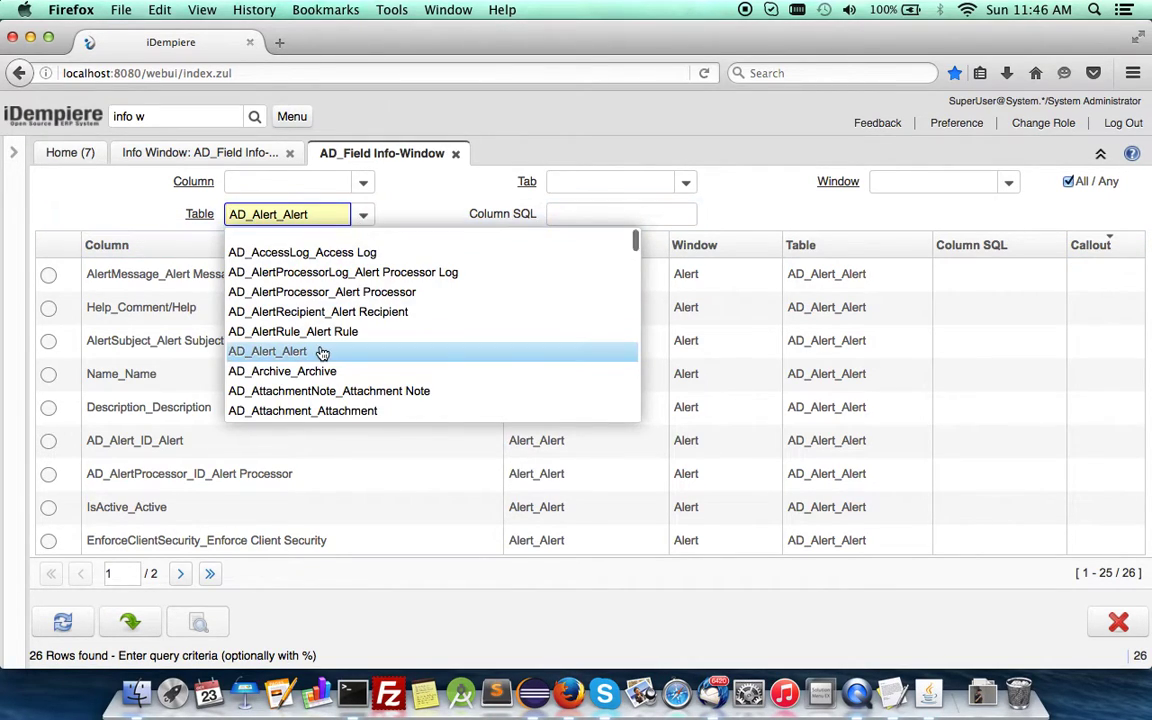
{"action": "scroll", "coordinate": [300, 352], "scroll_direction": "down", "scroll_amount": 5}
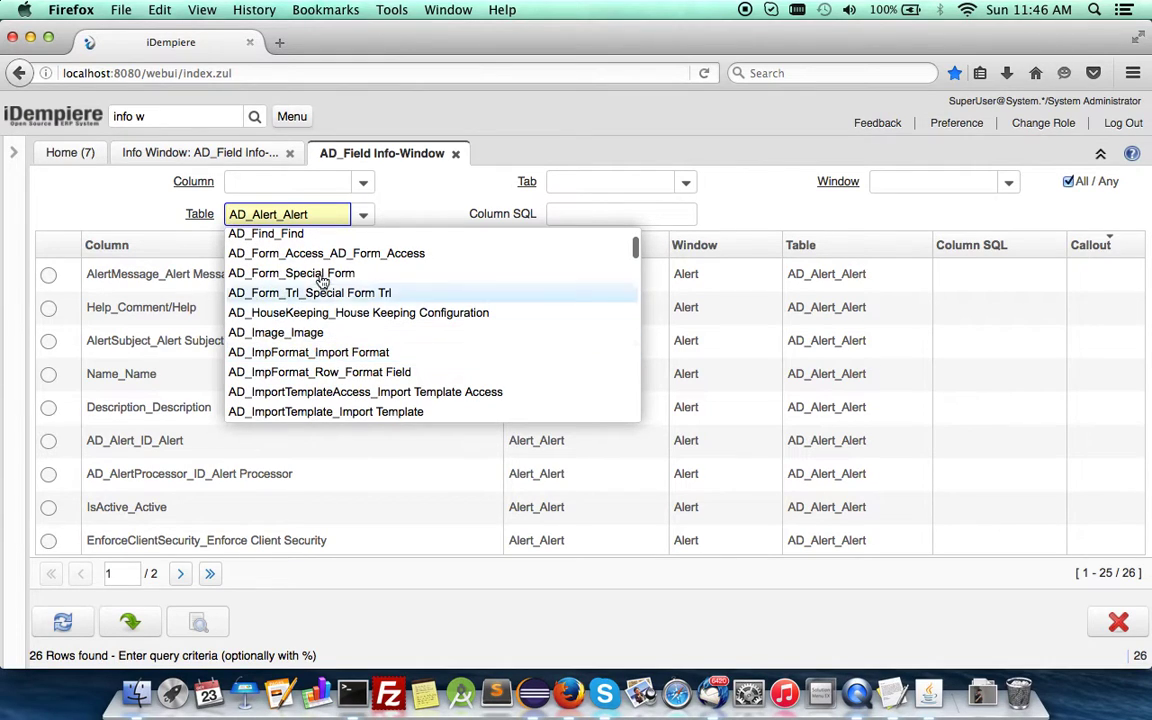
{"action": "scroll", "coordinate": [300, 240], "scroll_direction": "up", "scroll_amount": 2}
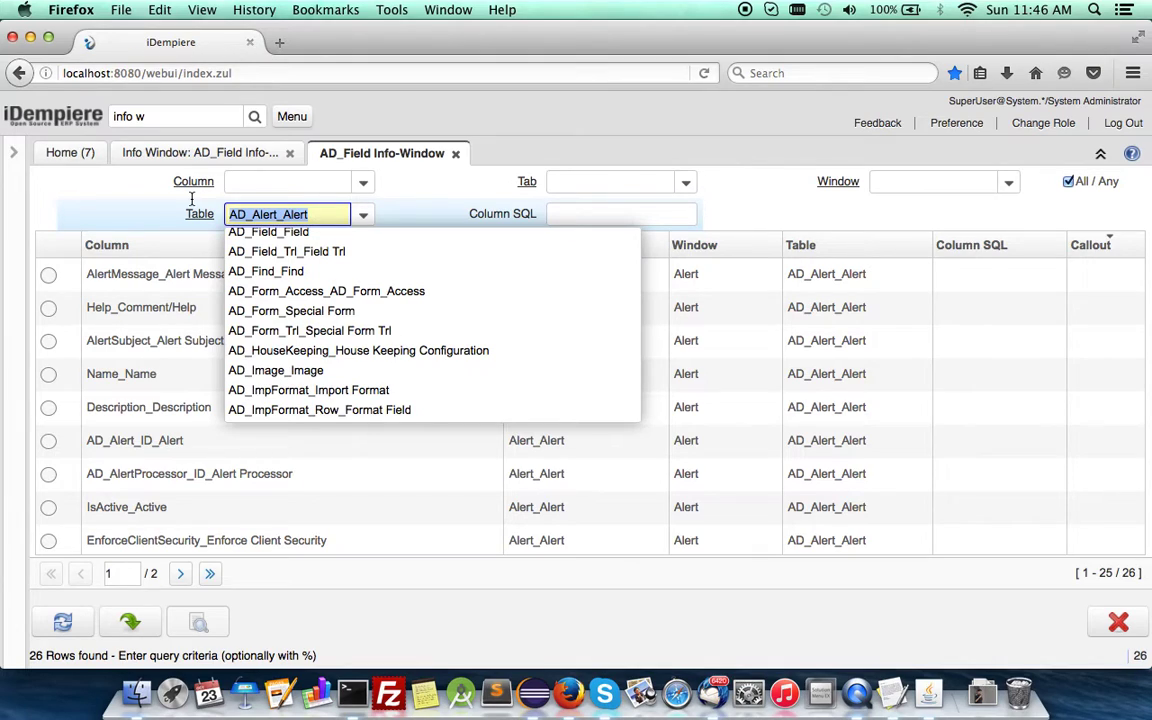
{"action": "type", "text": "c_"}
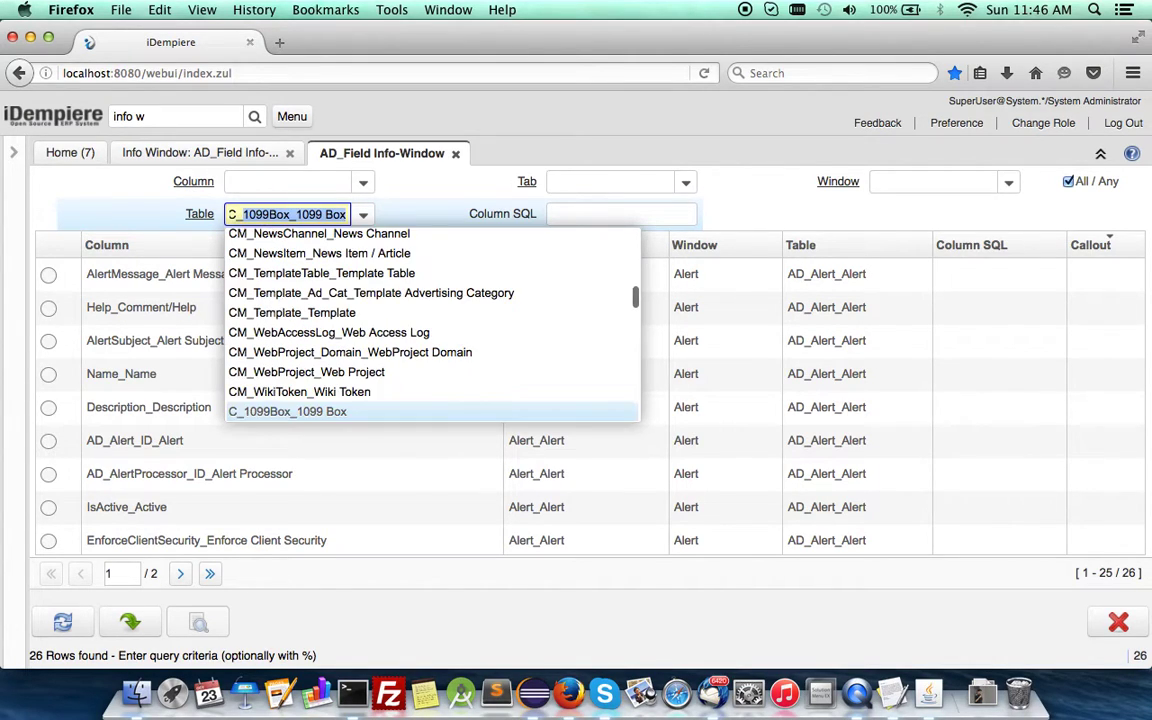
{"action": "type", "text": "l"}
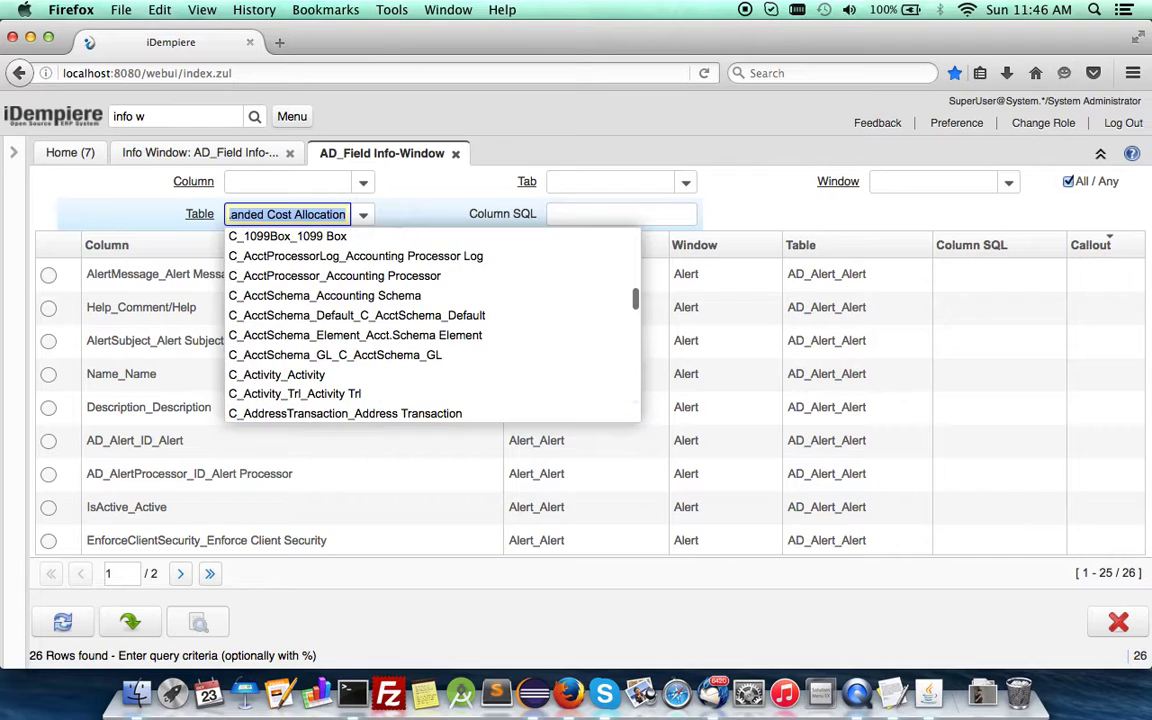
{"action": "type", "text": "ine_Sales Order Line"}
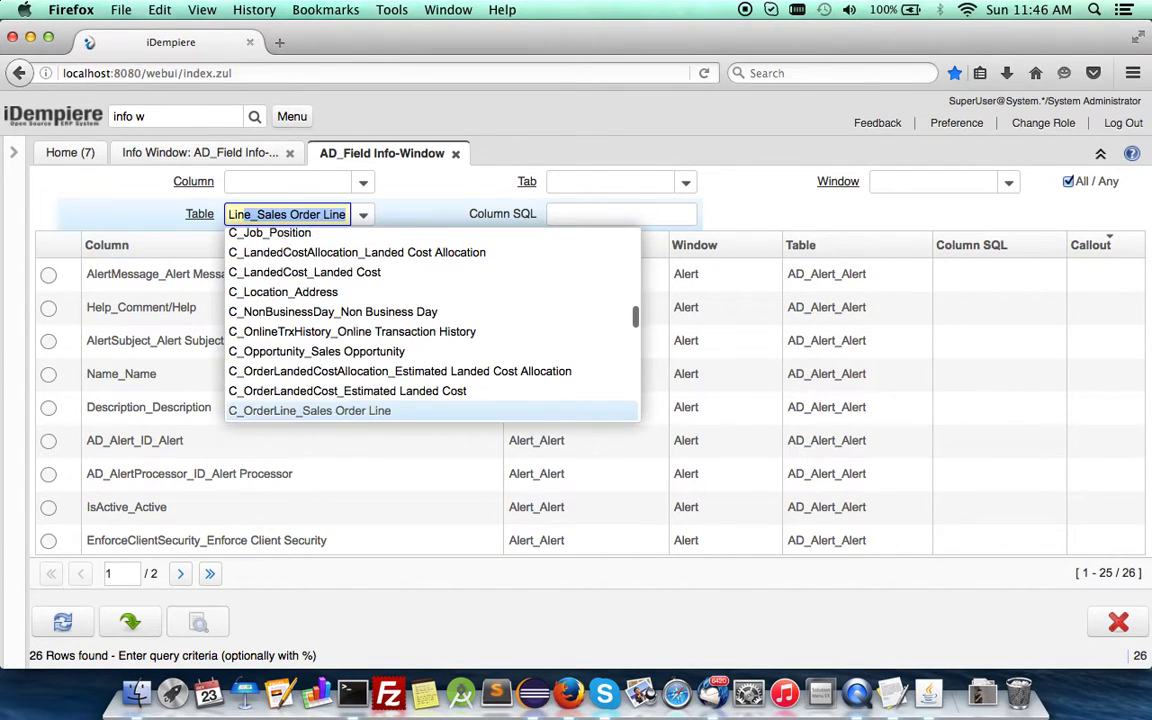
{"action": "key", "text": "Tab"}
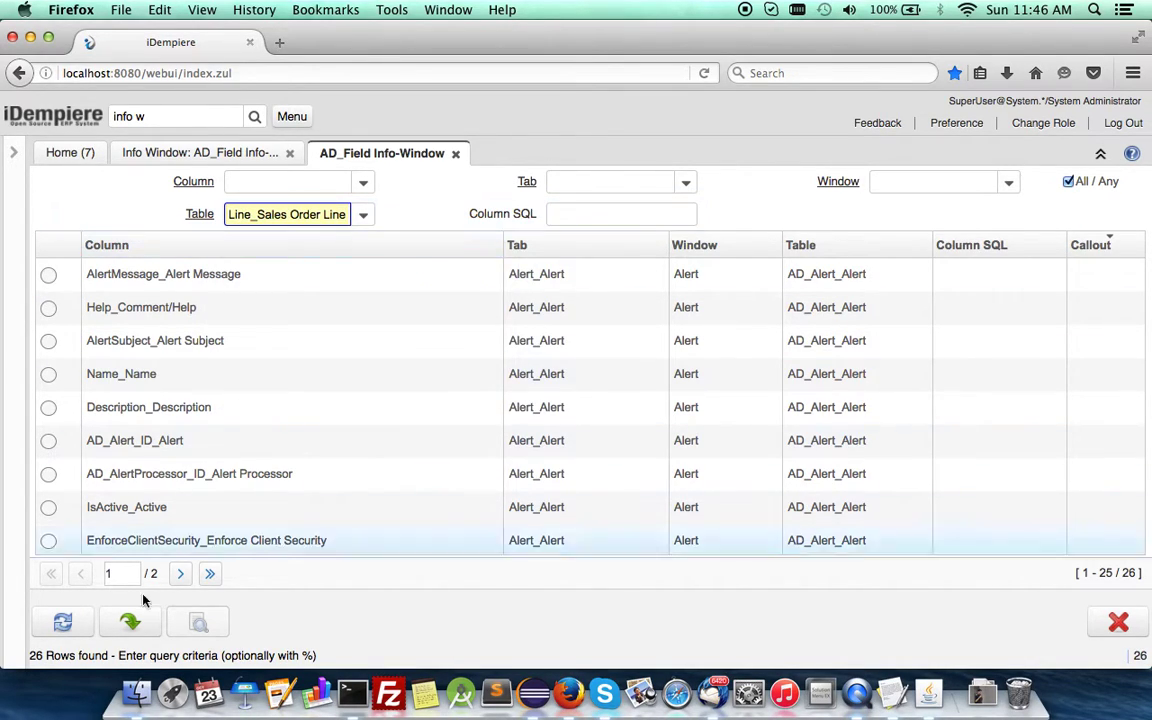
{"action": "left_click", "coordinate": [66, 626]}
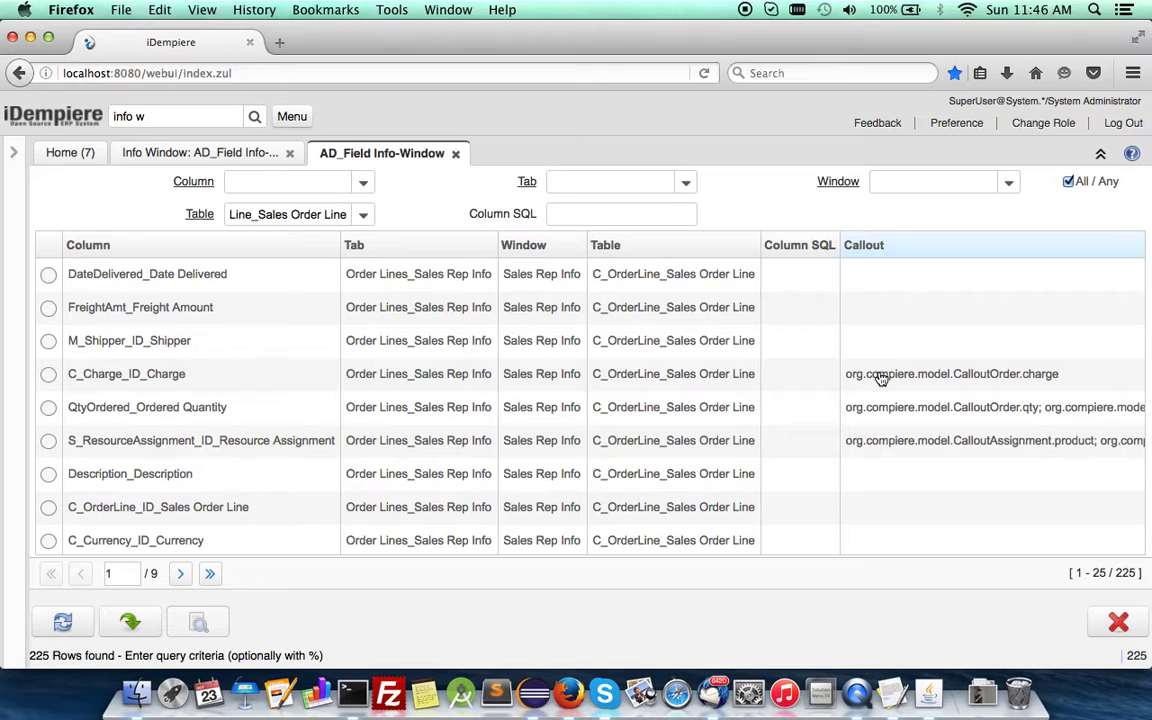
Sort order-line fields by Callout and reopen New Window AD_Field,AD_Column,AD_Tab,AD_Window,AD_Table from Recent Items
{"action": "left_click", "coordinate": [902, 255]}
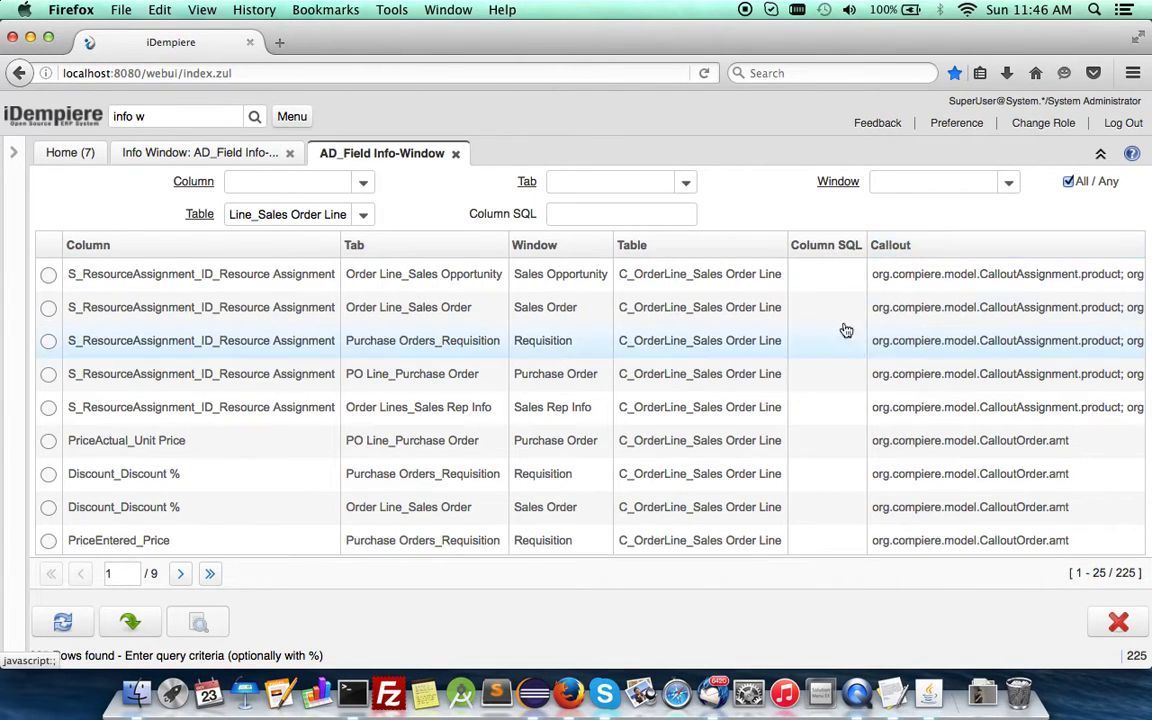
{"action": "left_click", "coordinate": [13, 157]}
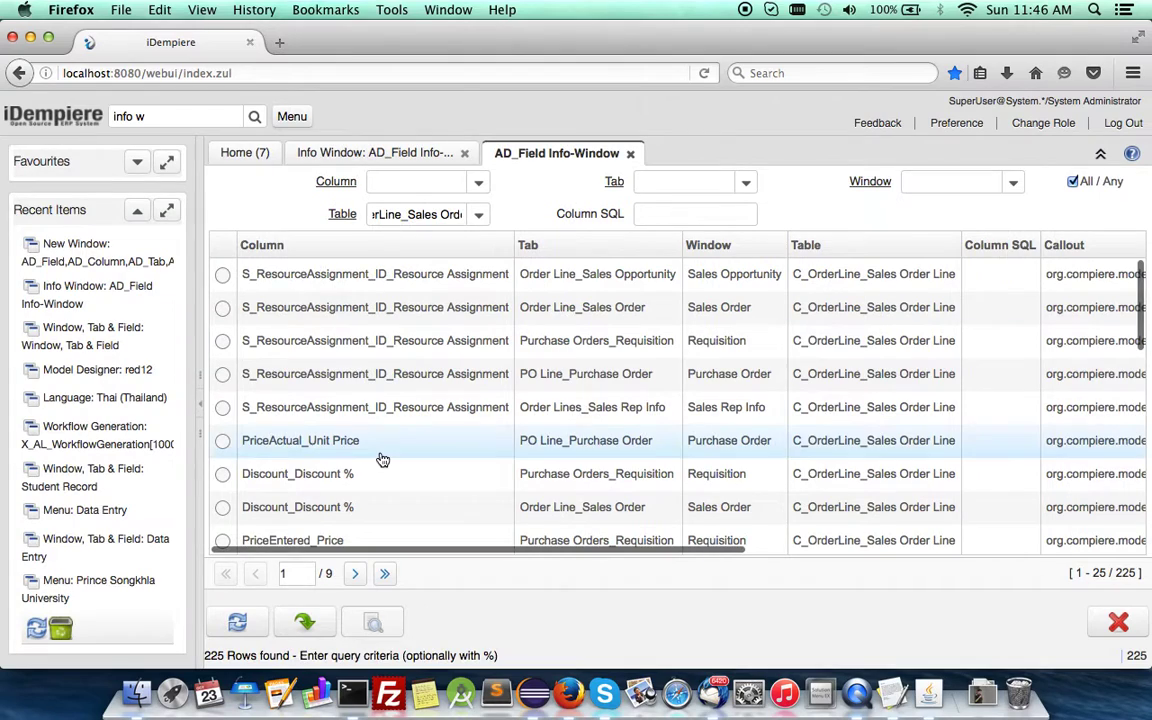
{"action": "left_click", "coordinate": [68, 259]}
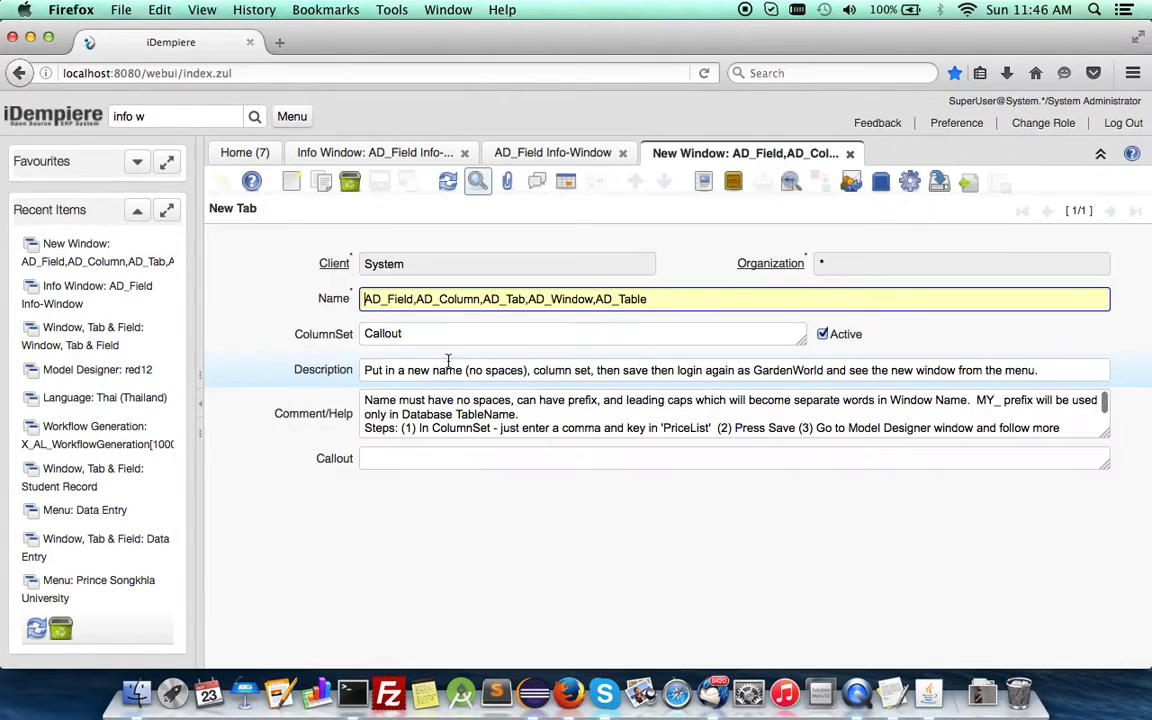